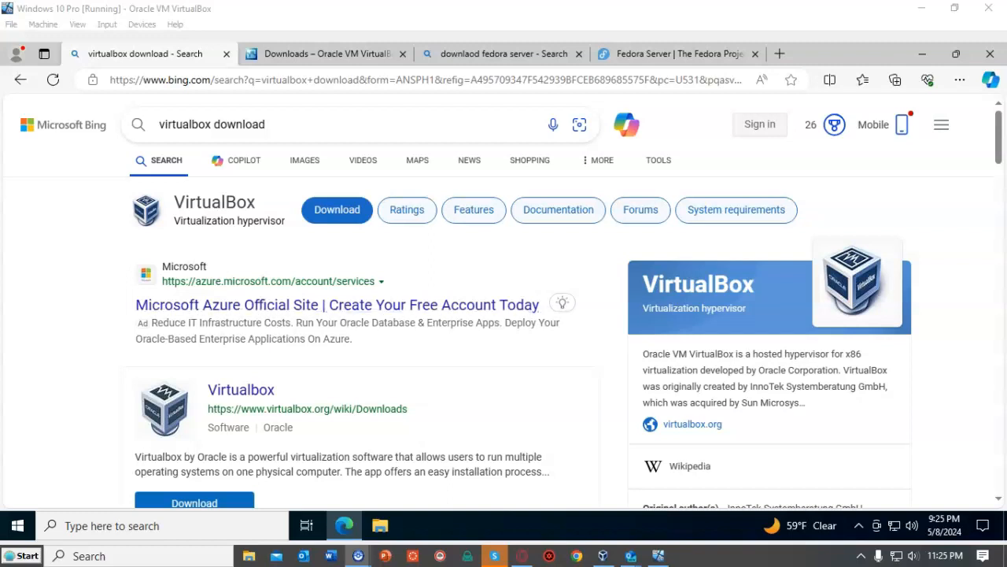
- Scroll the Bing results and bring up the VirtualBox Downloads page
scroll(504, 299, down, 3)
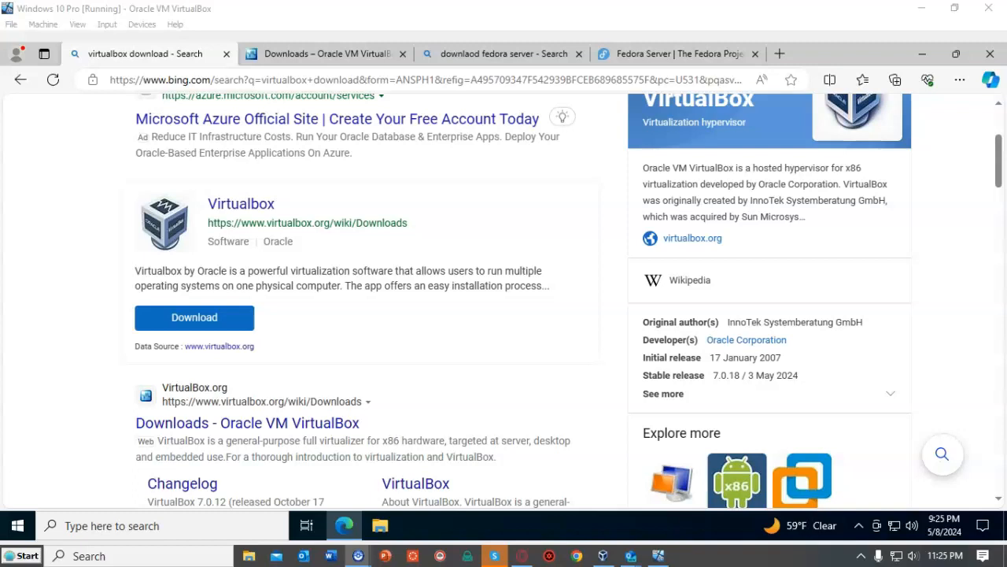
click(327, 54)
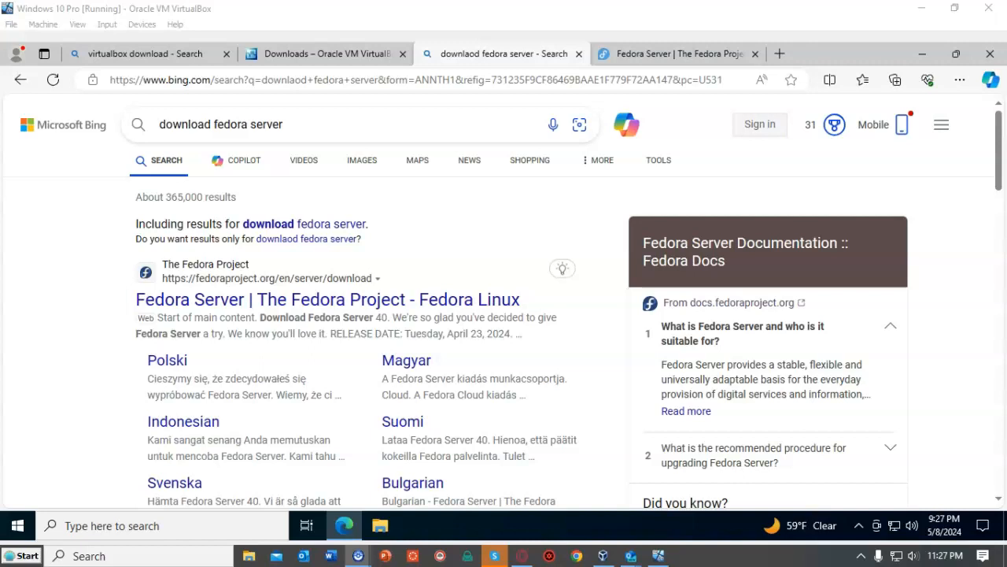
- Download the Fedora Server 40 DVD ISO for x86_64 from the Fedora Server download page
click(678, 55)
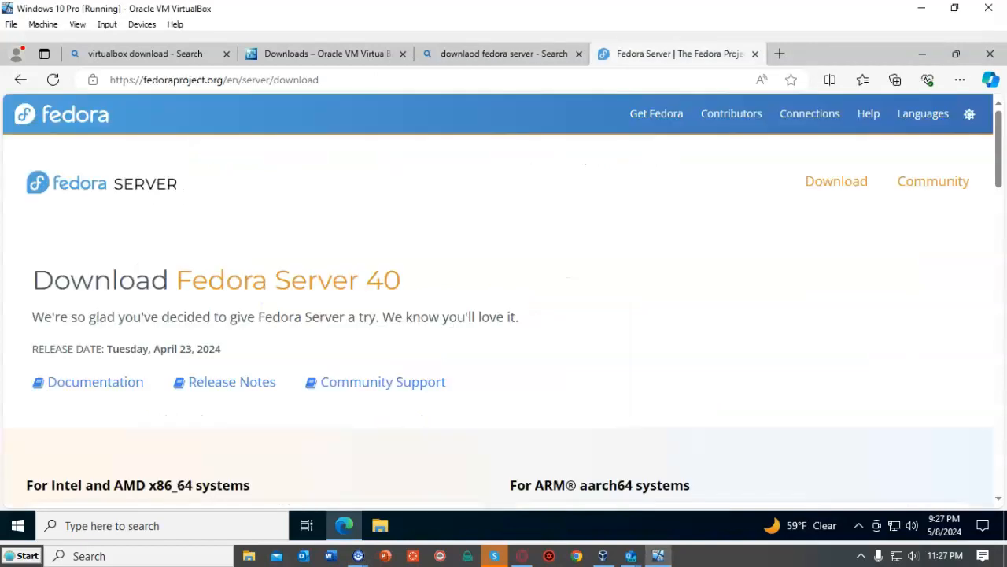
scroll(504, 315, down, 3)
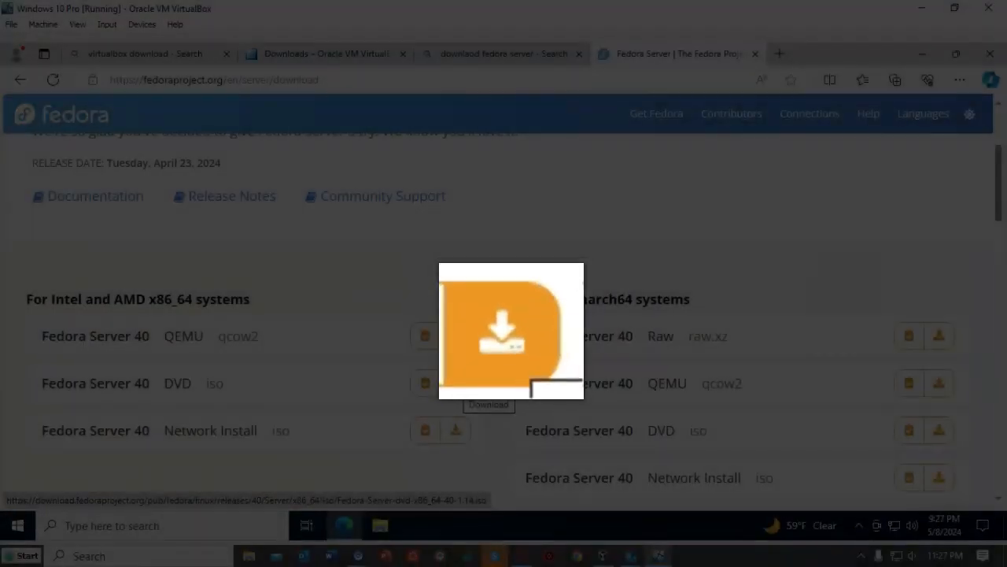
click(455, 383)
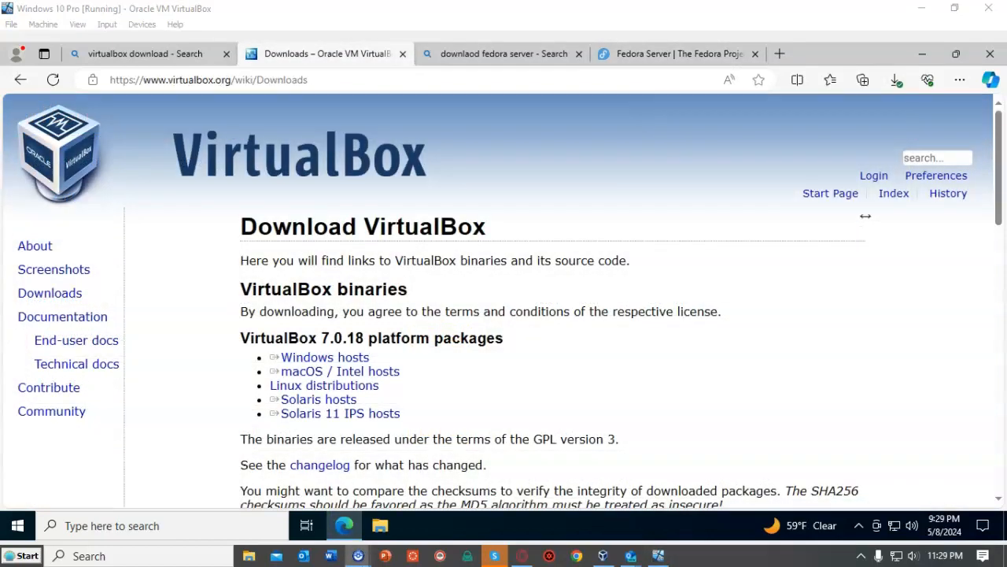
- Run the VirtualBox-7.0.18-162988-Win installer from the Downloads folder
click(380, 526)
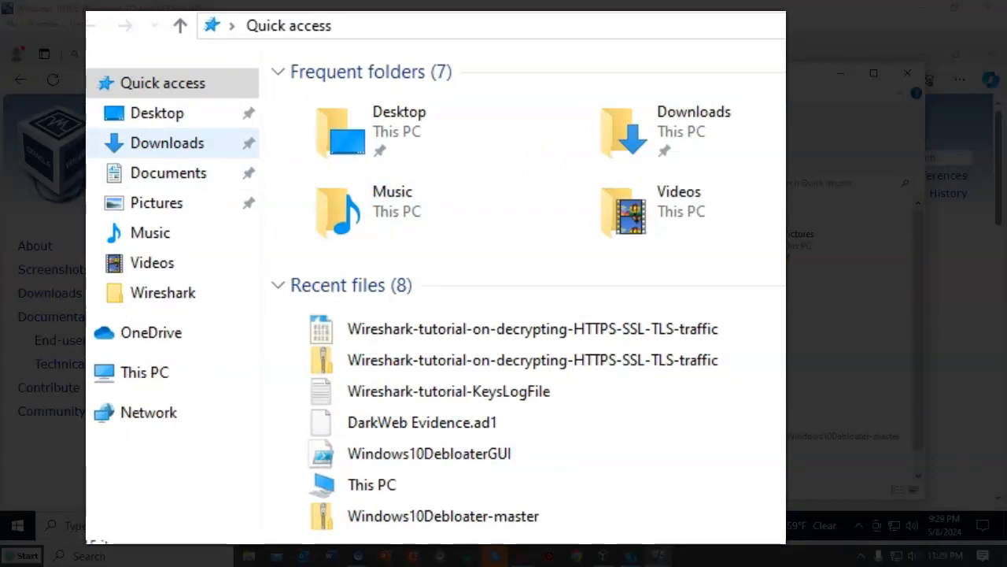
click(167, 143)
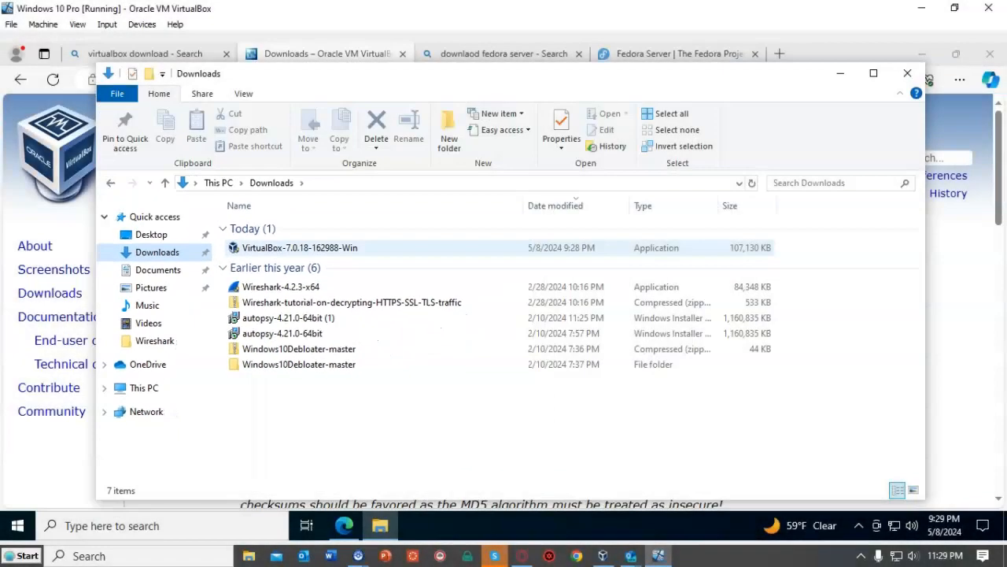
click(300, 248)
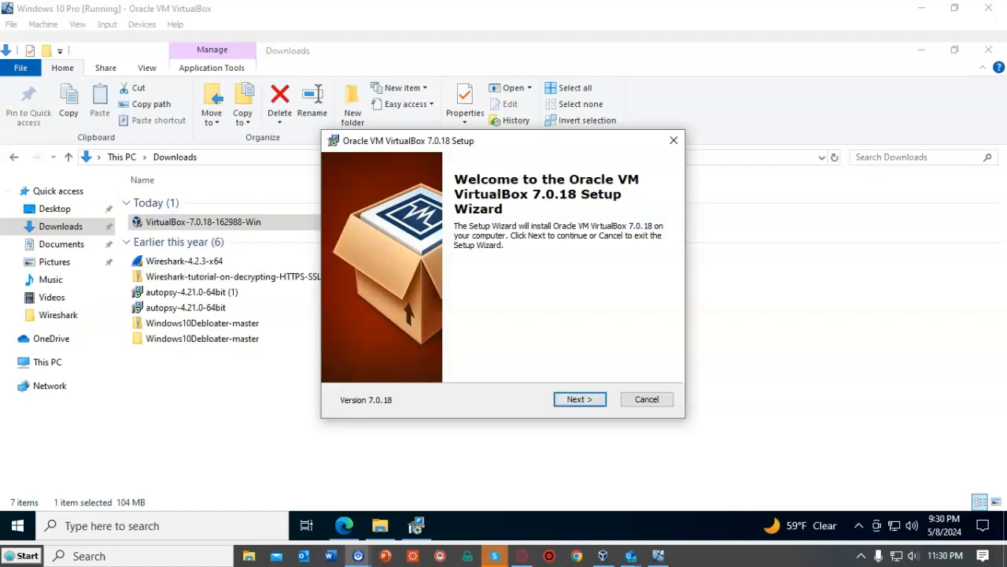
- Install VirtualBox 7.0.18 with default features, accepting both warnings, and launch it afterwards
key(Return)
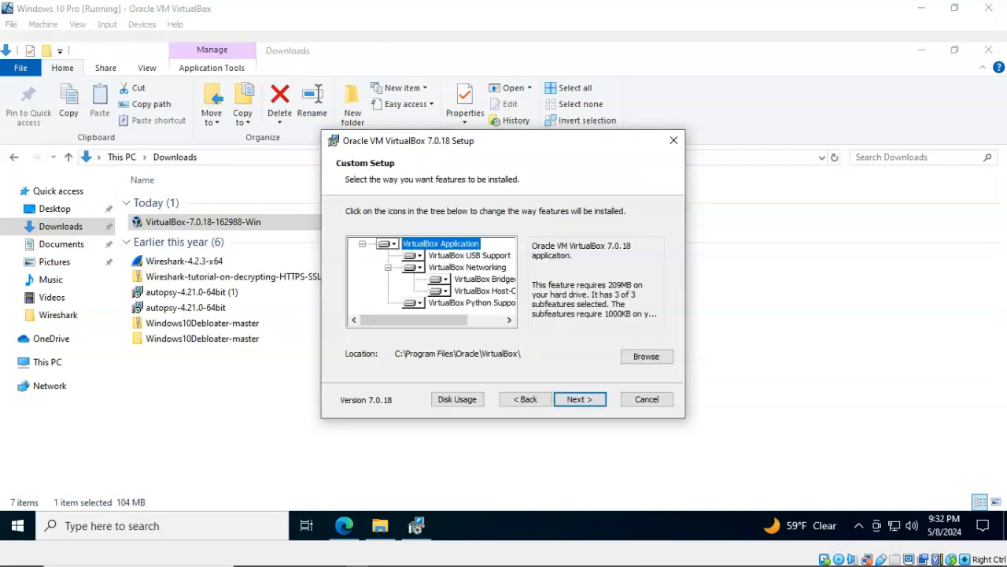
key(Return)
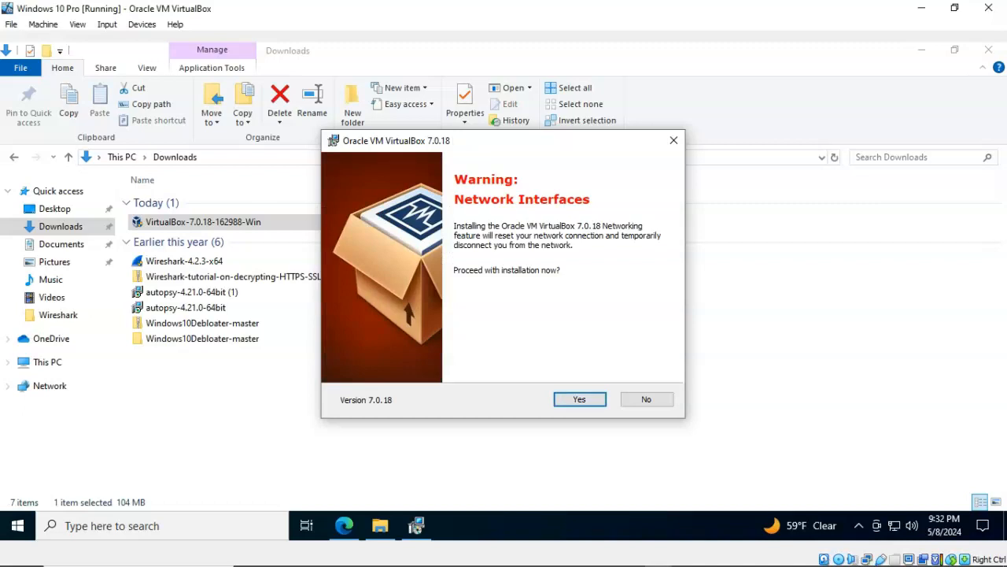
key(Return)
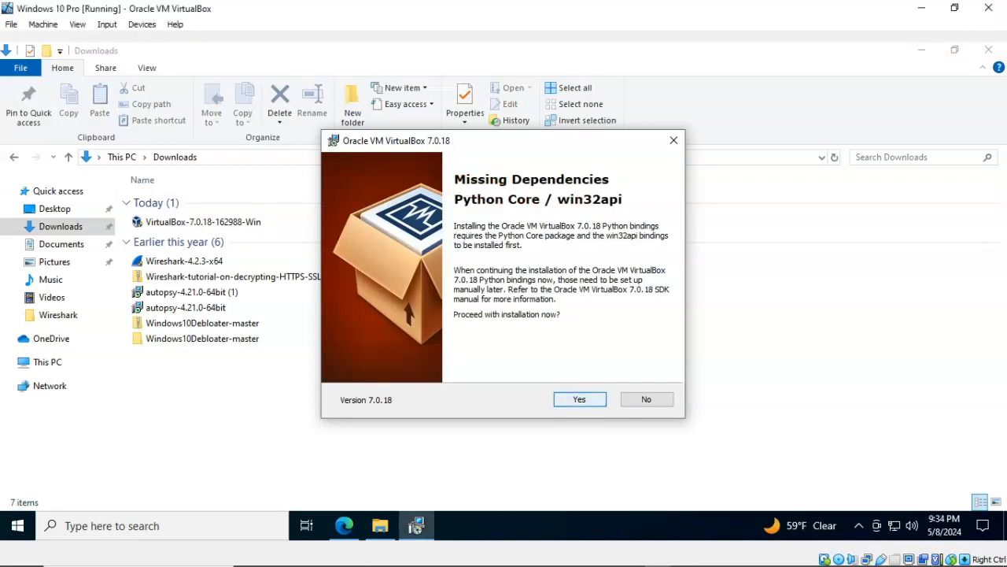
key(Return)
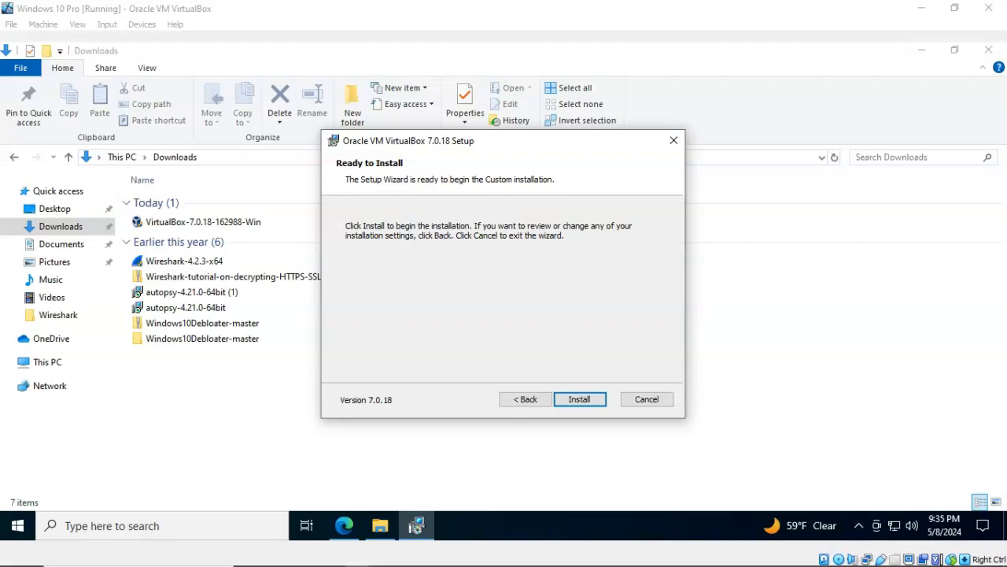
key(Return)
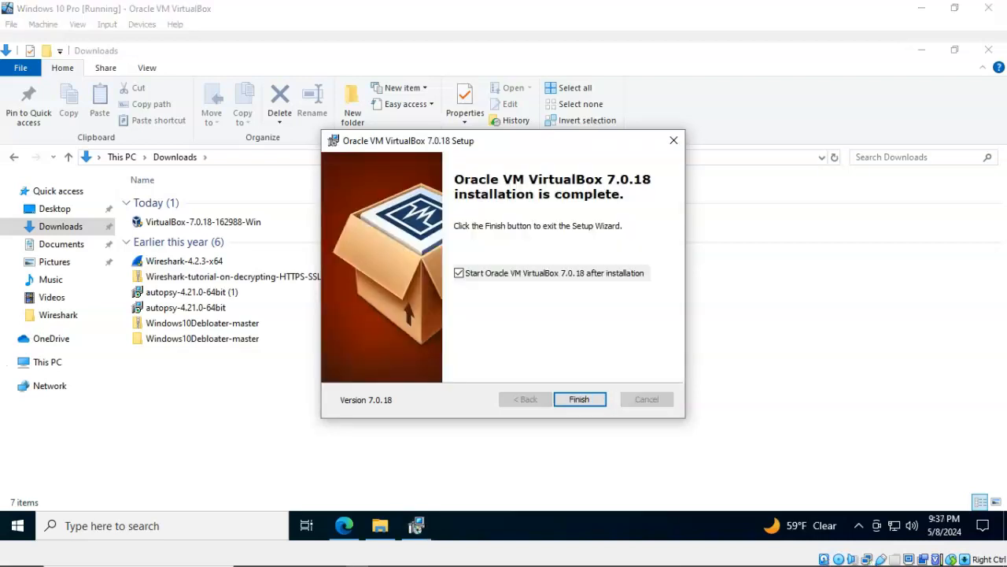
key(Return)
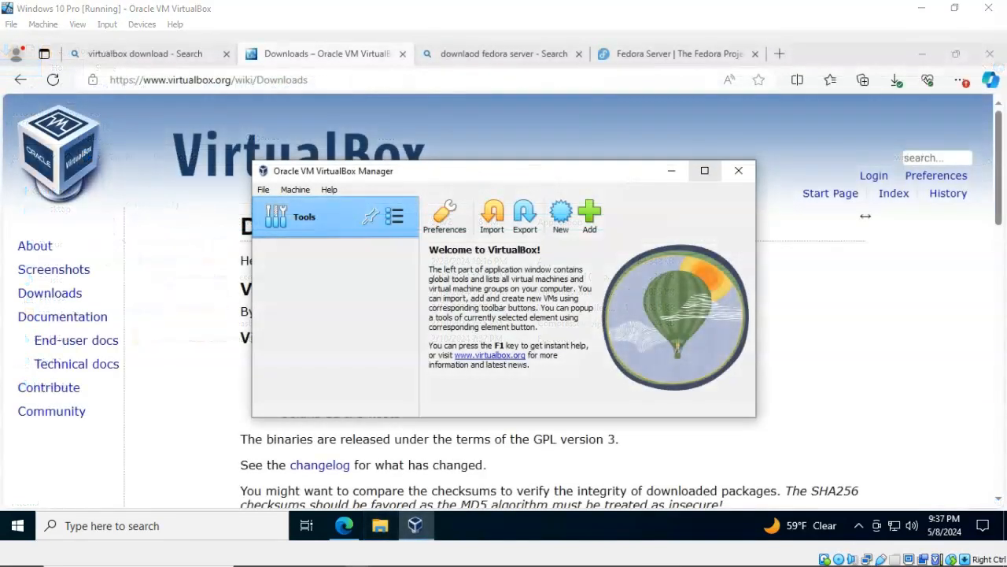
- Download the VirtualBox 7.0.18 Extension Pack for all supported platforms and open the file
click(705, 170)
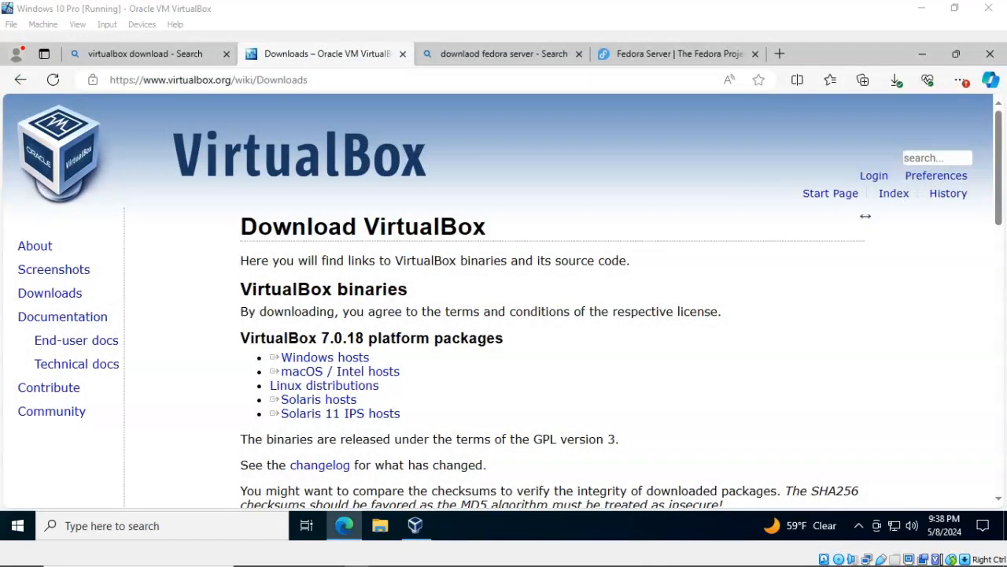
scroll(865, 215, down, 5)
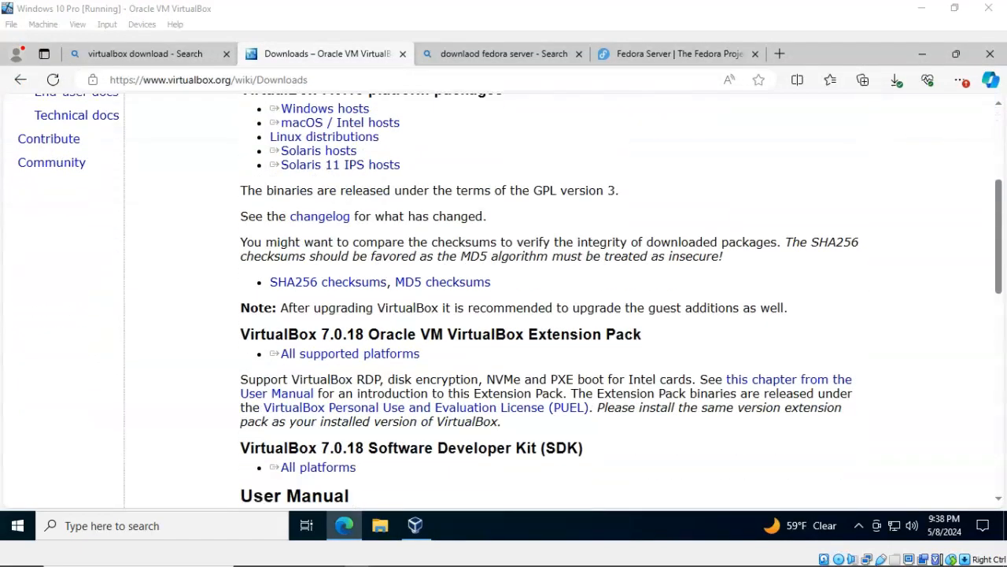
double_click(279, 210)
click(441, 231)
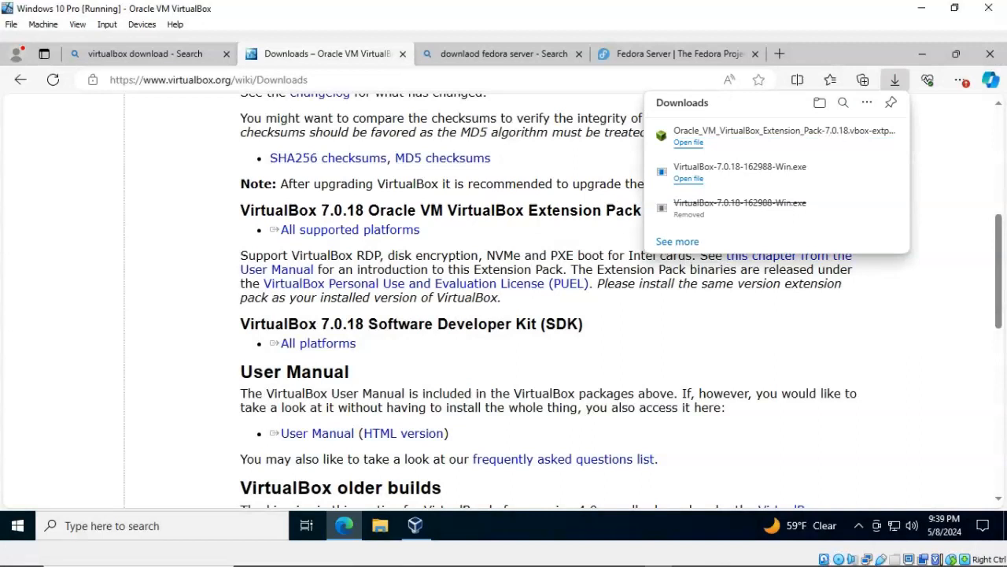
click(759, 131)
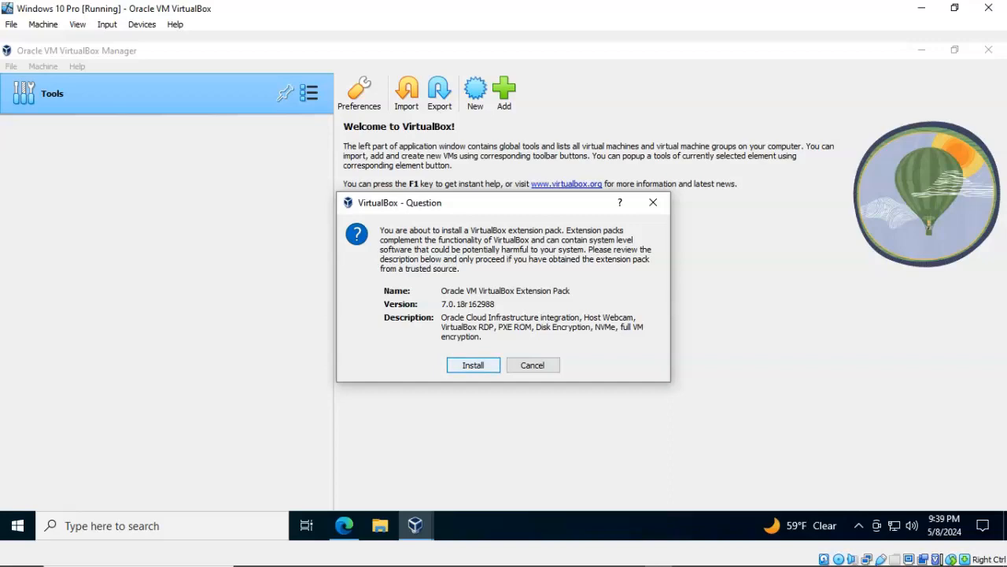
- Confirm the Extension Pack install and agree to its licence after scrolling to the end
key(Return)
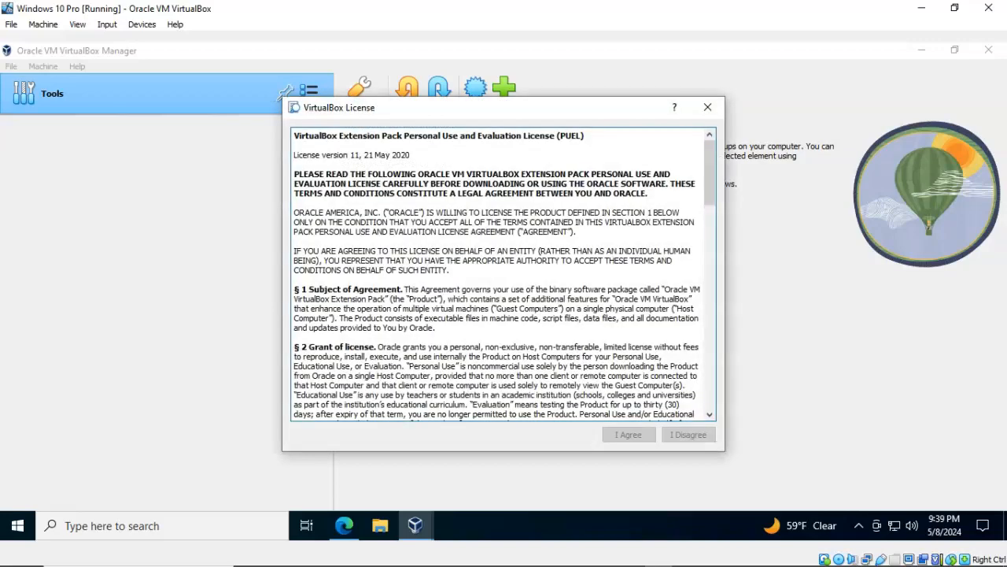
drag(710, 172, 710, 376)
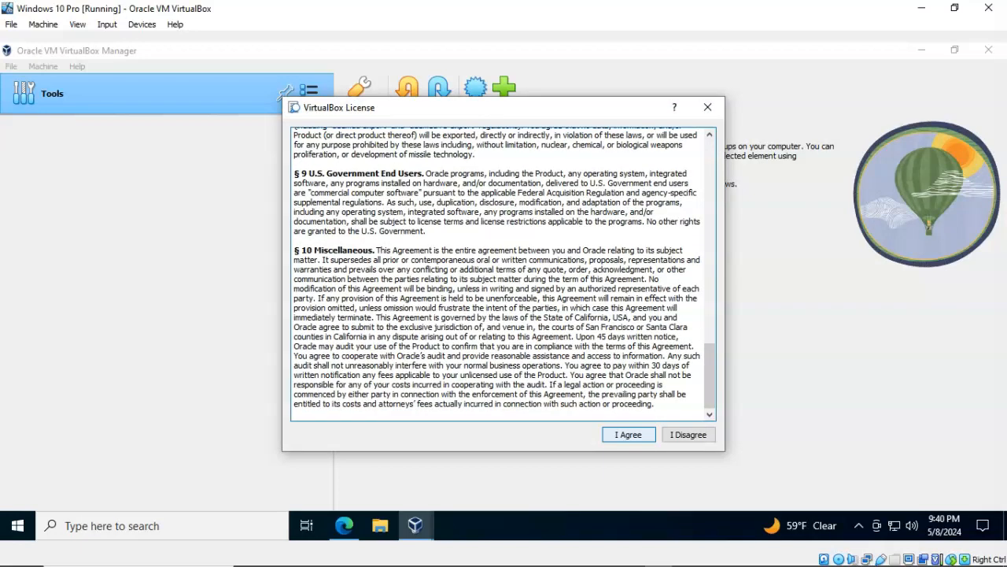
click(629, 434)
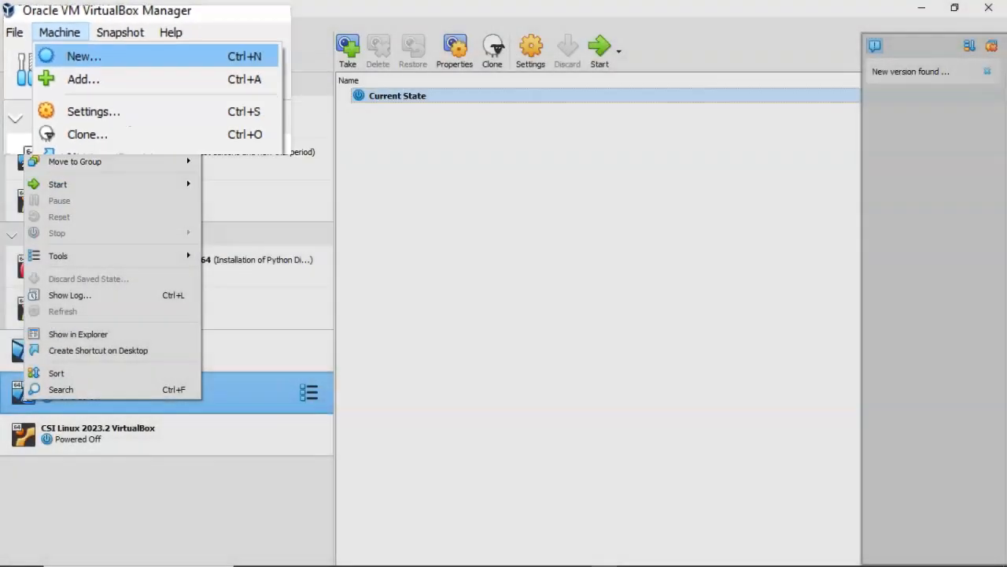
- Create a new VM named 'Fedora Server' using the Fedora-Server-dvd ISO image
click(256, 165)
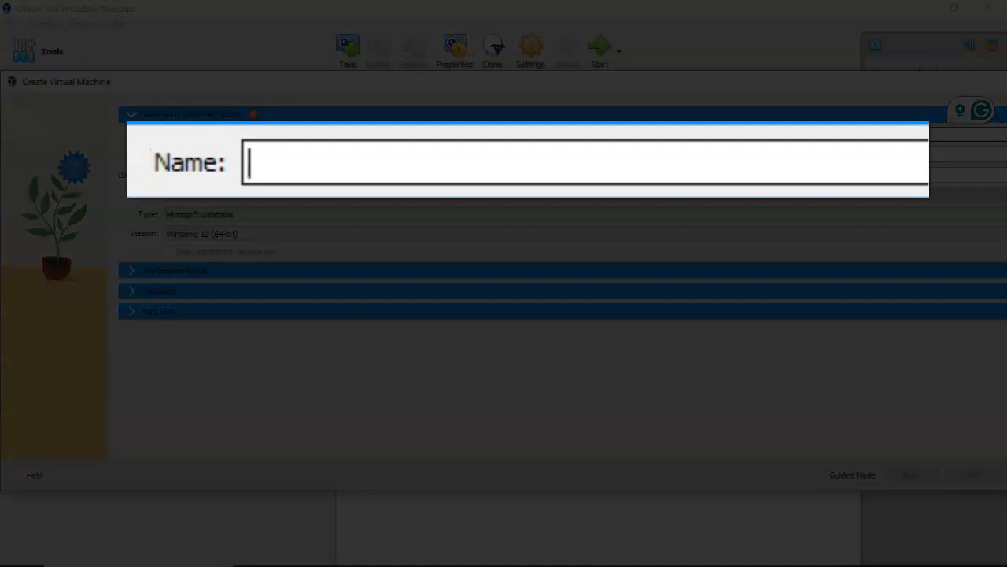
text(Fedora Server)
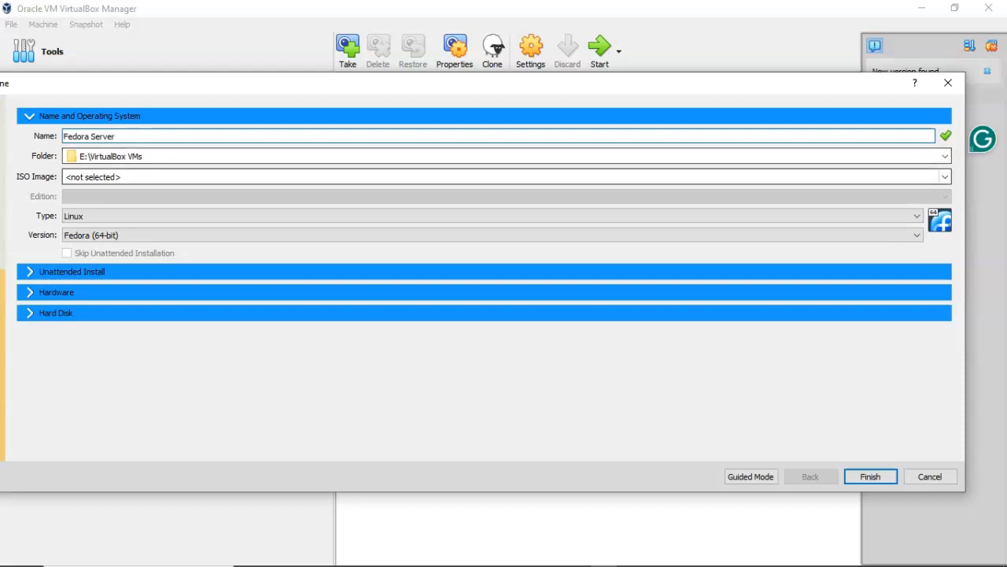
click(945, 177)
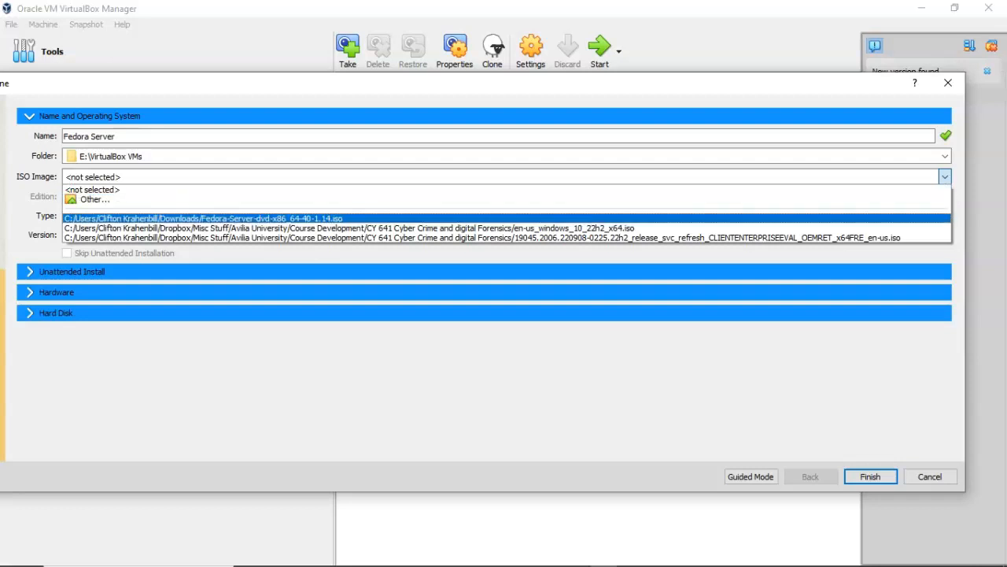
click(213, 218)
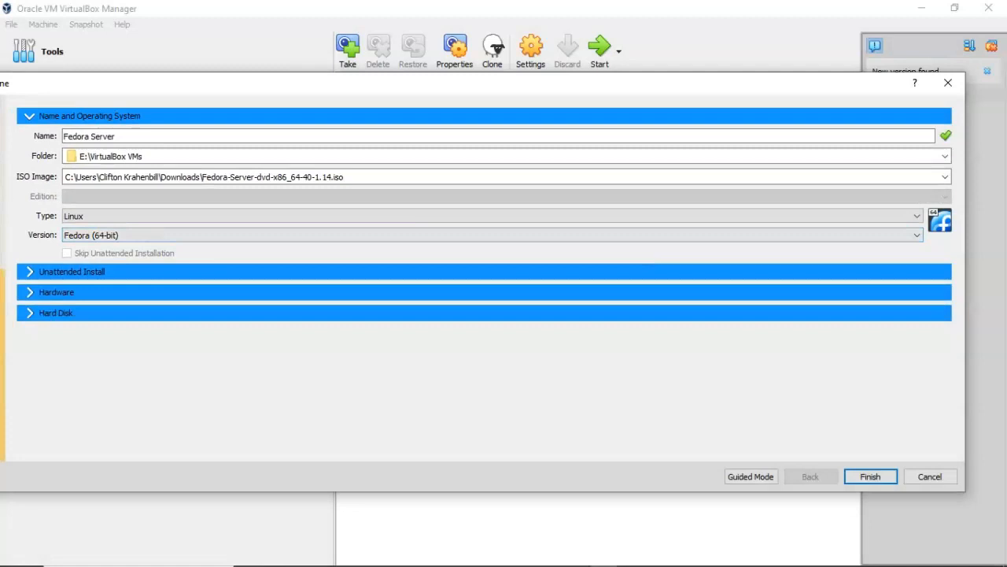
- Set the Fedora Server VM's base memory to 4105 MB and its processors to 2
click(72, 272)
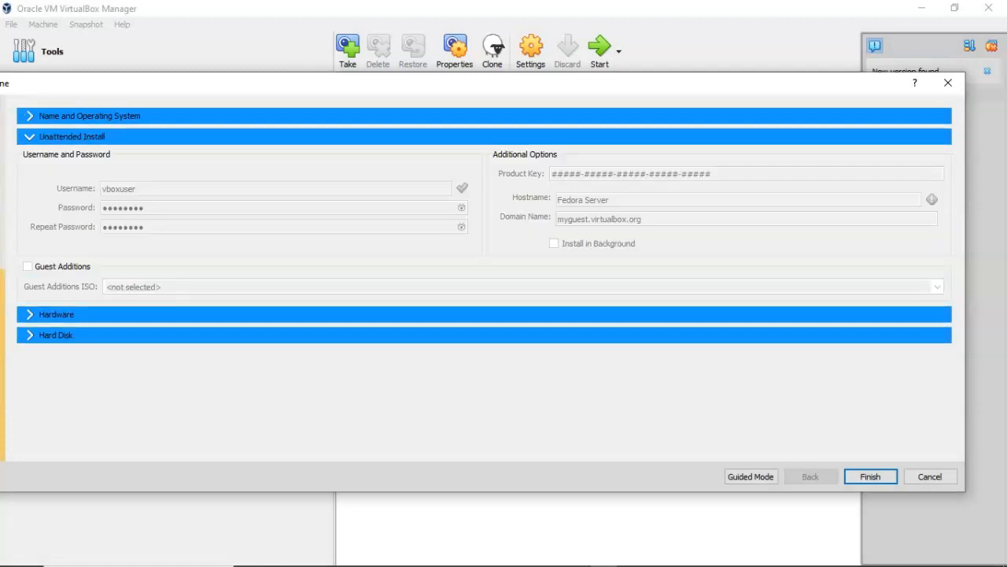
click(32, 116)
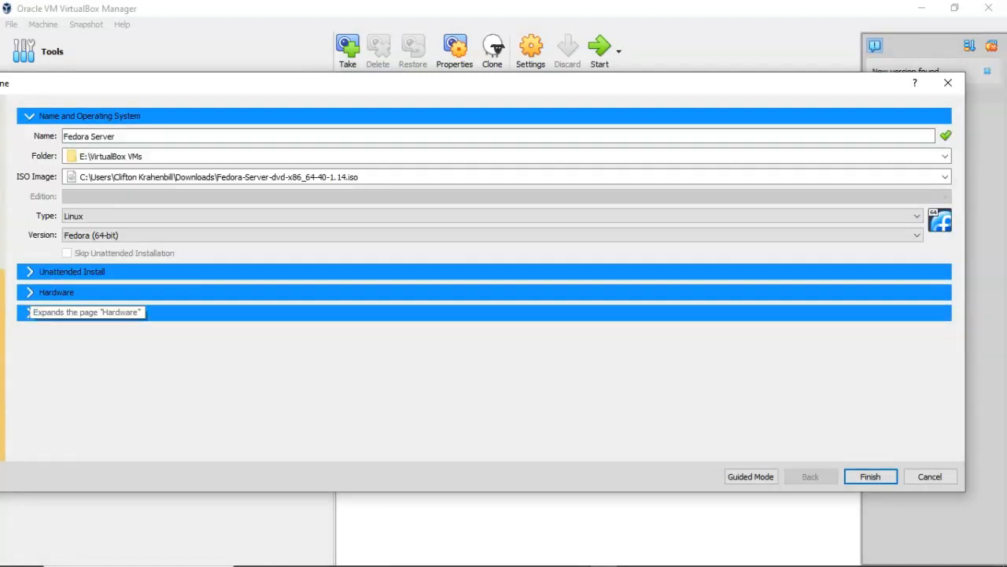
click(30, 292)
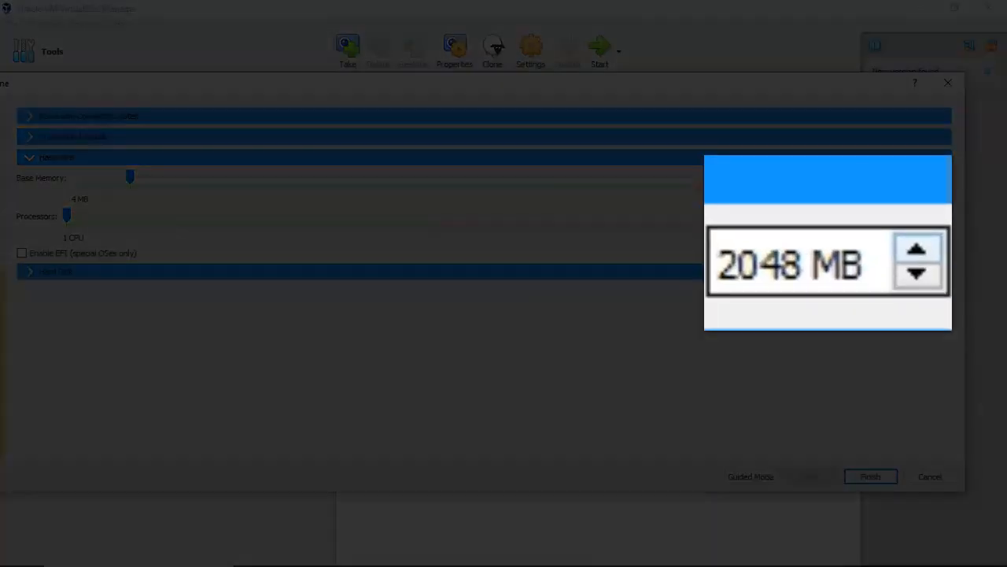
click(945, 174)
click(917, 249)
click(918, 249)
click(918, 249)
click(918, 249)
click(917, 249)
click(917, 248)
click(918, 248)
click(917, 249)
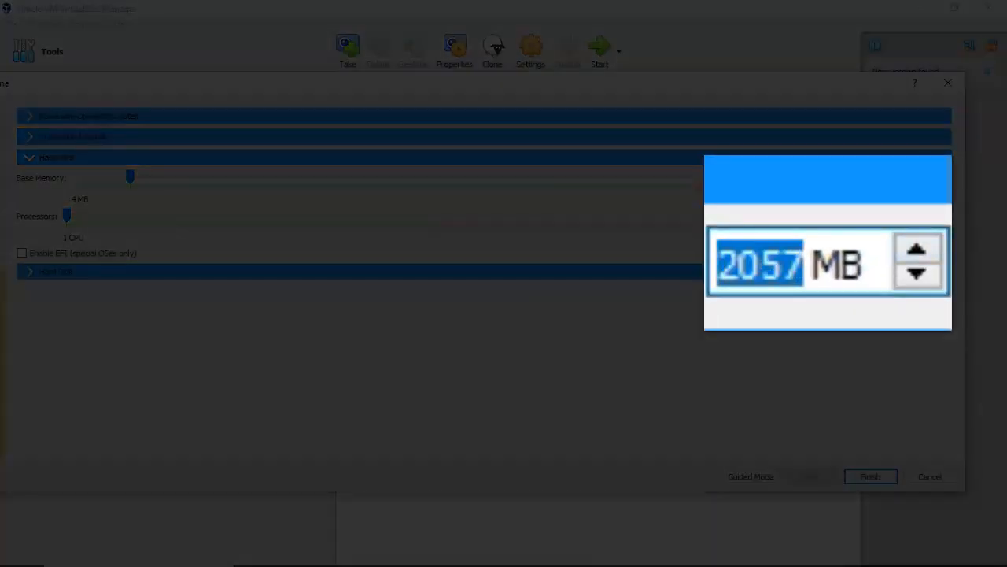
click(834, 177)
click(834, 178)
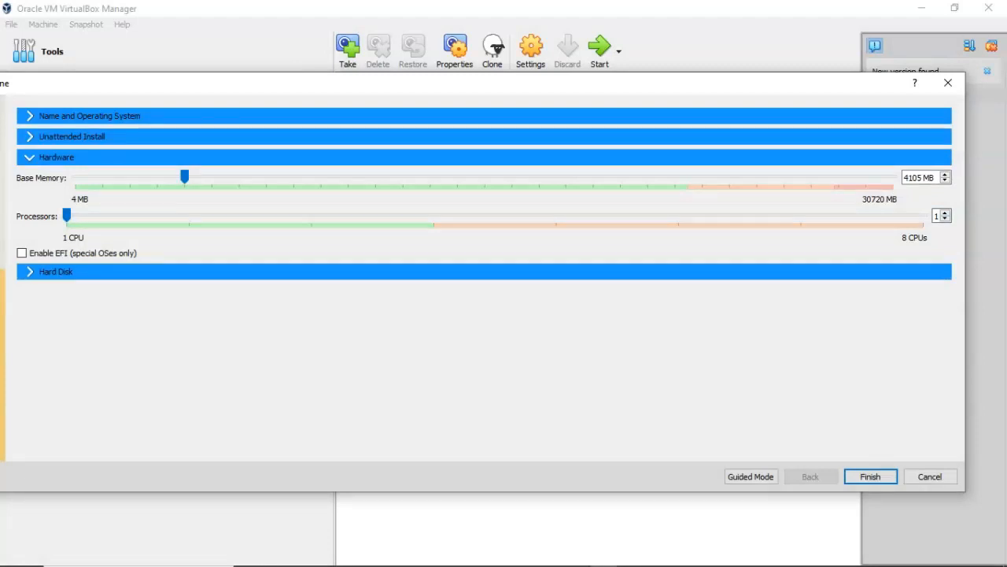
click(945, 213)
- Resize the Fedora Server.vdi disk from 15 to 50.00 GB and finish creating the VM
click(56, 272)
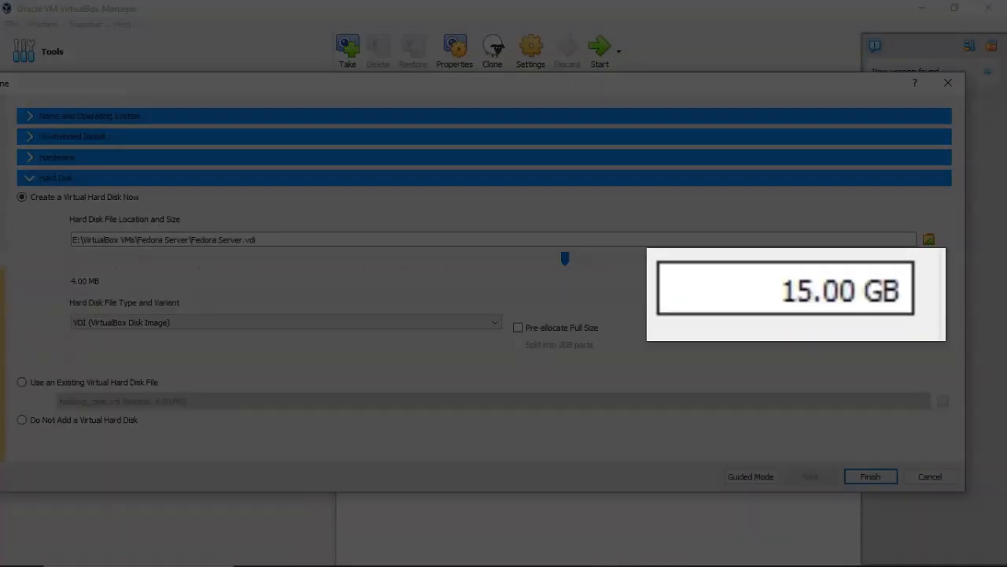
drag(760, 295, 796, 295)
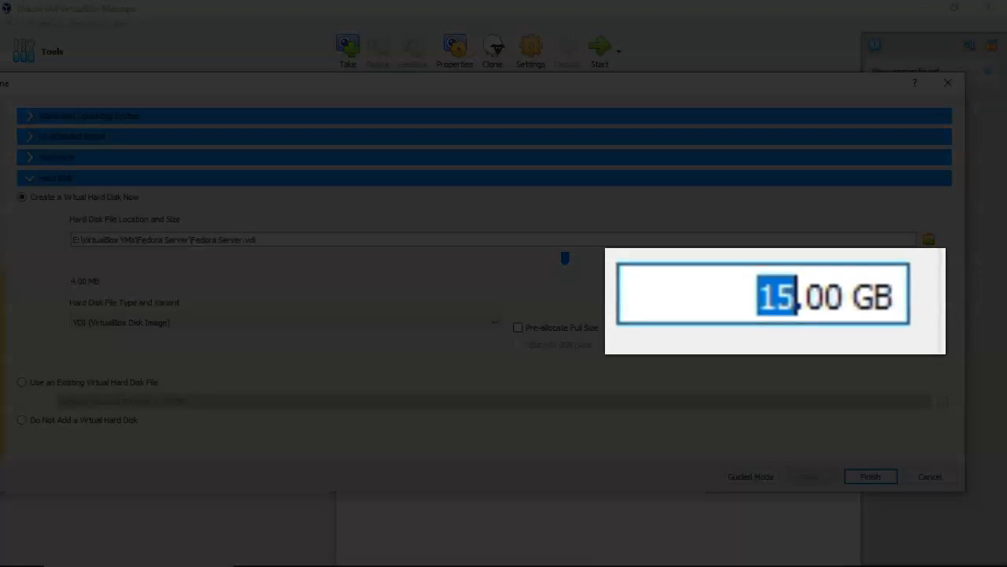
text(50)
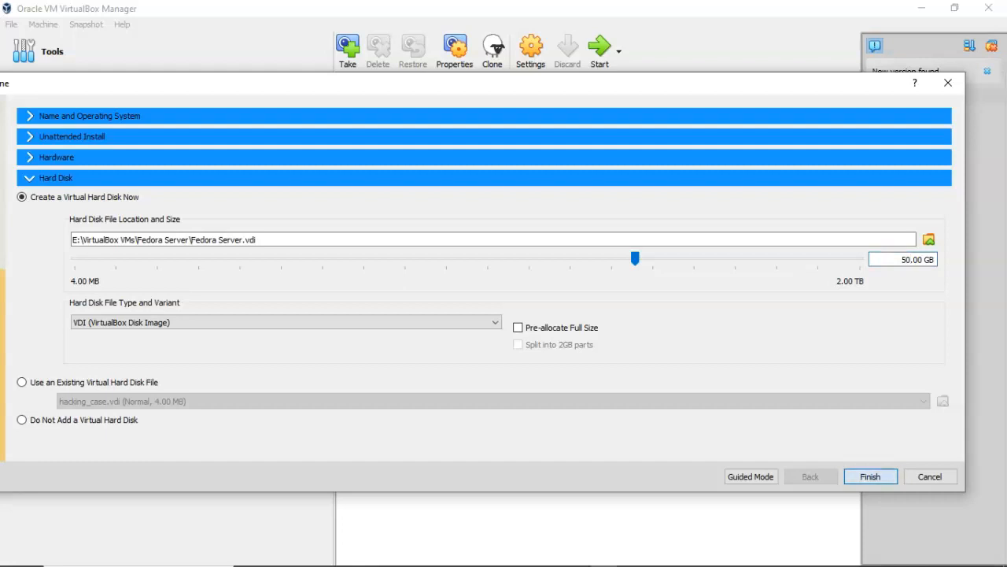
key(Return)
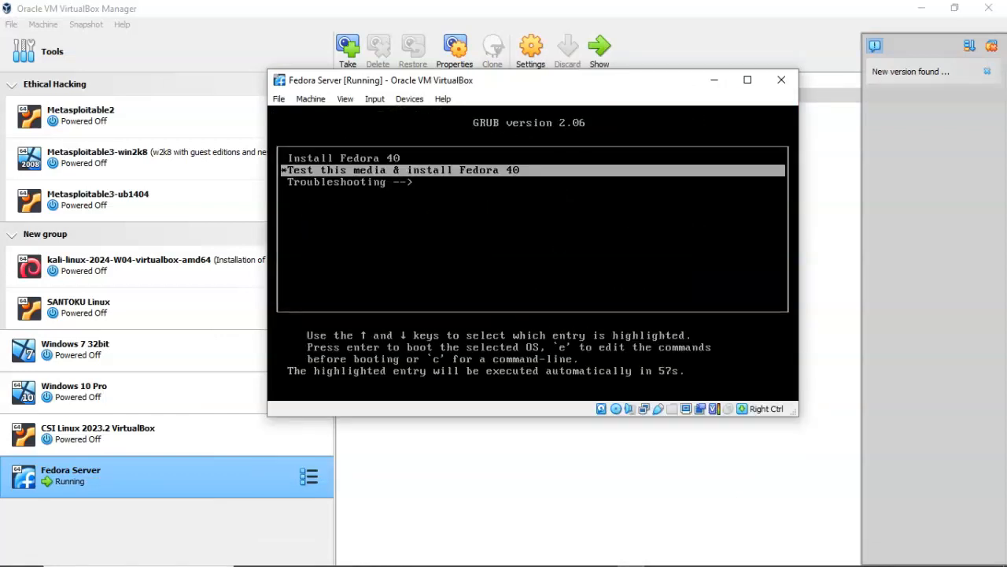
- Select Install Fedora 40 in the GRUB boot menu and boot it
key(Up)
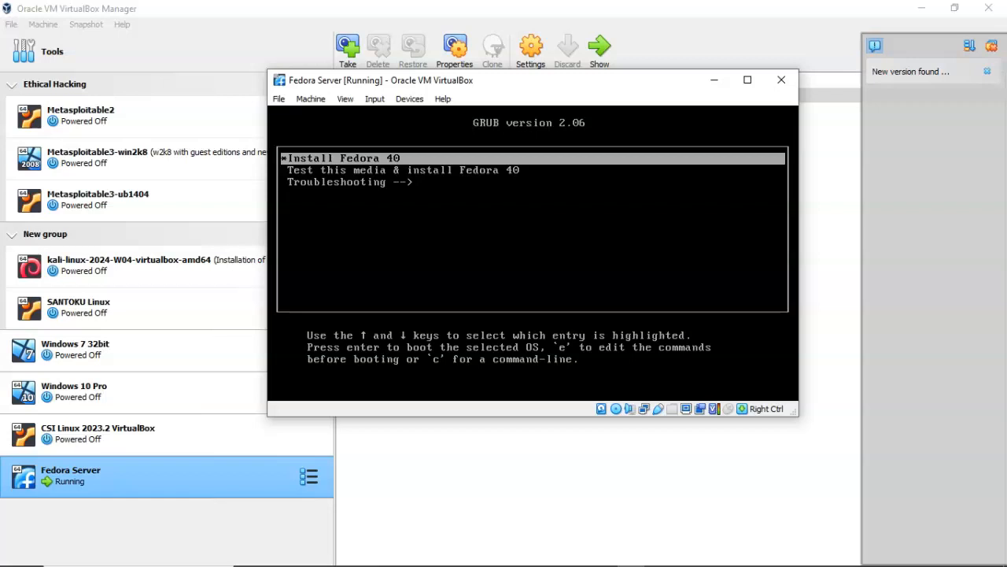
key(Return)
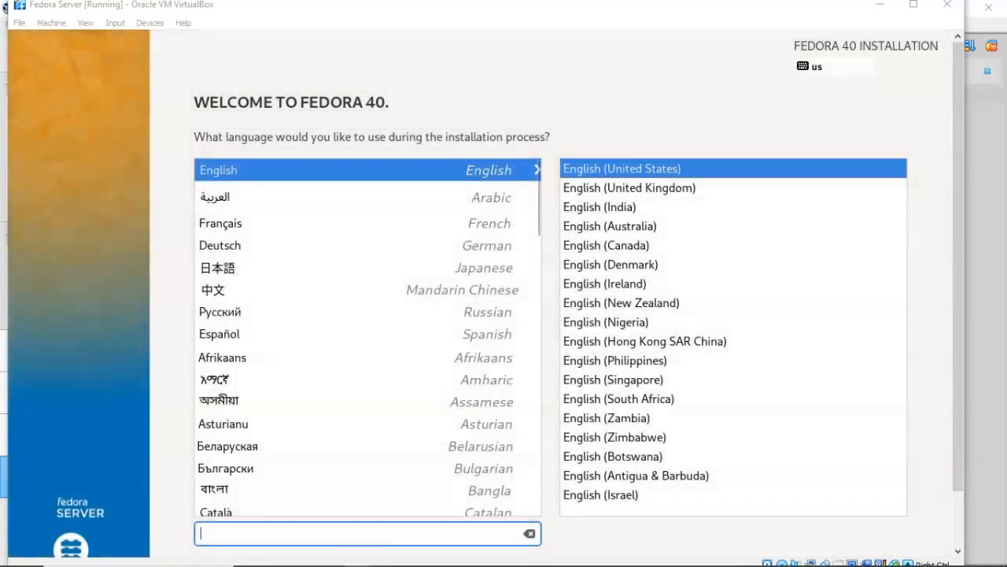
- Keep English (United States) as the installer language and go to Installation Destination
drag(958, 267, 957, 324)
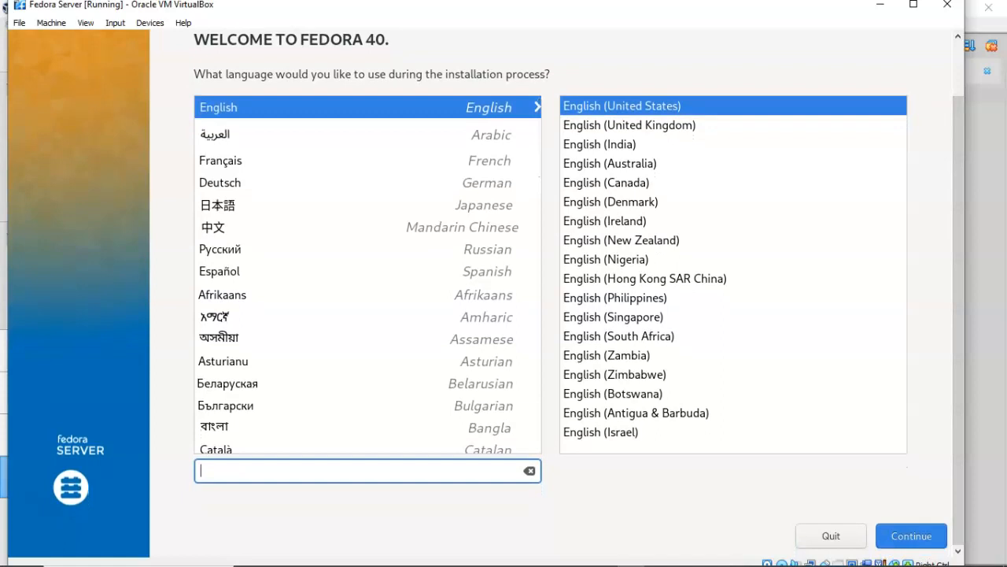
click(911, 536)
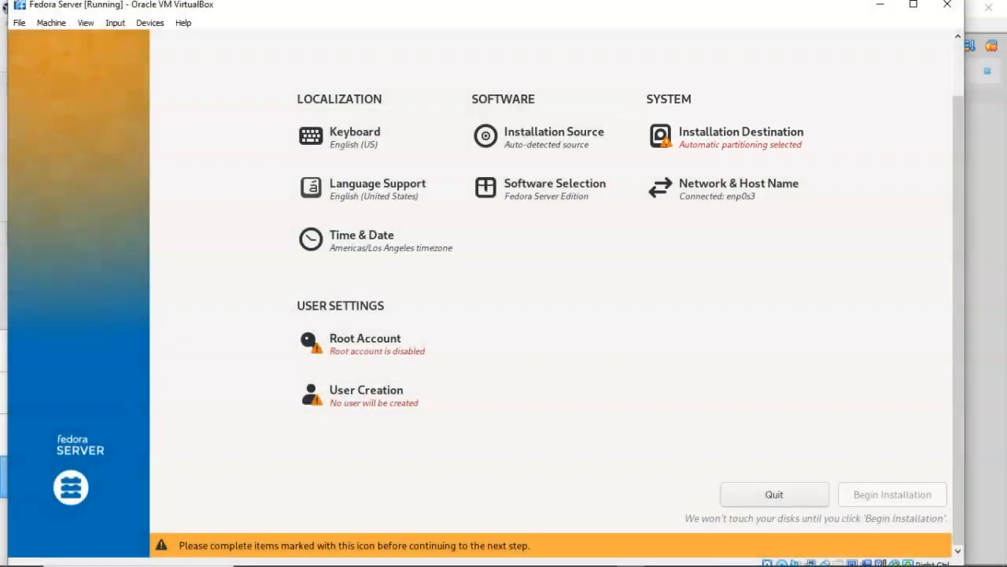
click(665, 137)
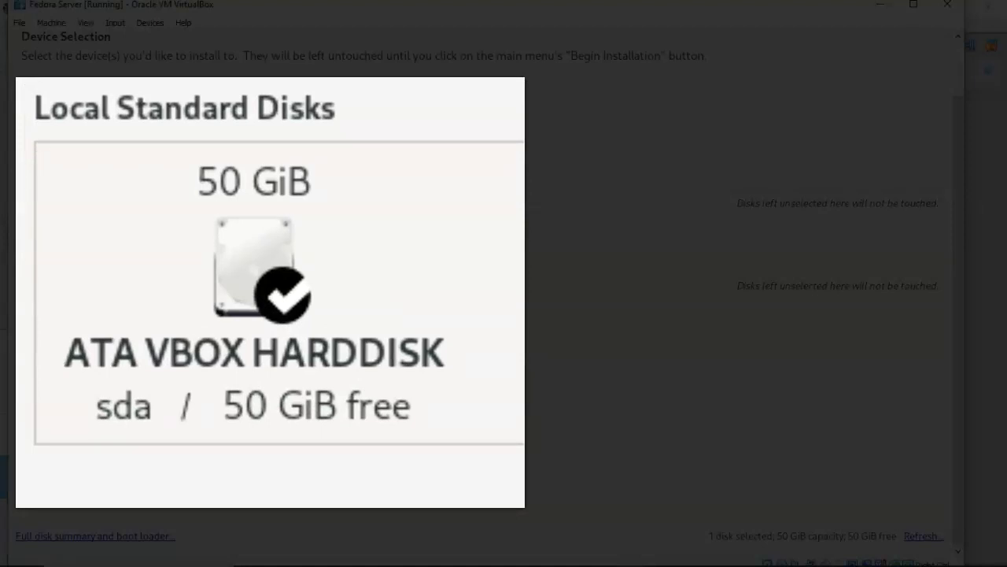
- Select the 50 GiB ATA VBOX HARDDISK for automatic partitioning and confirm with Done
click(254, 293)
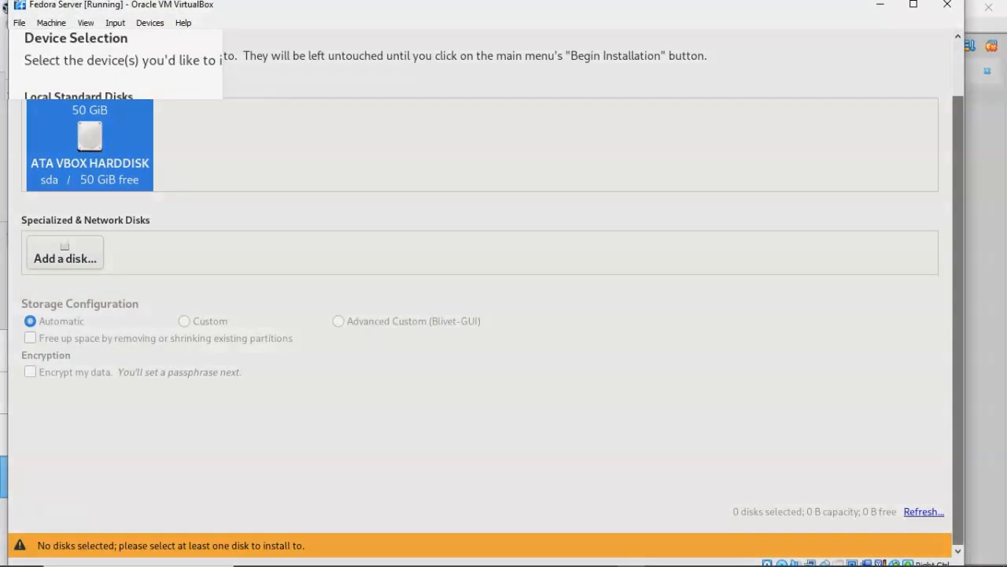
drag(958, 314, 958, 262)
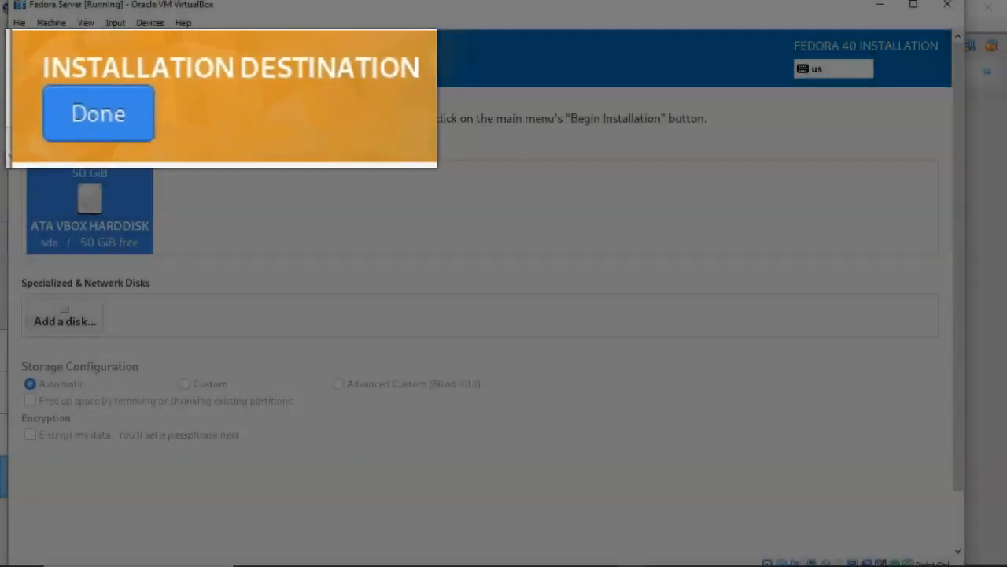
click(47, 68)
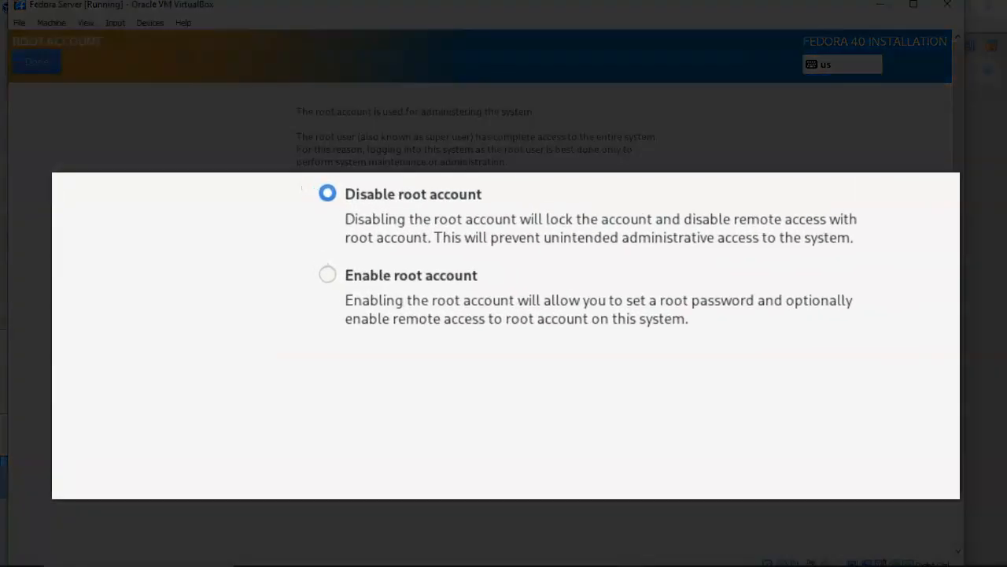
- Enable the root account with a confirmed password and allow root SSH login with password
click(302, 242)
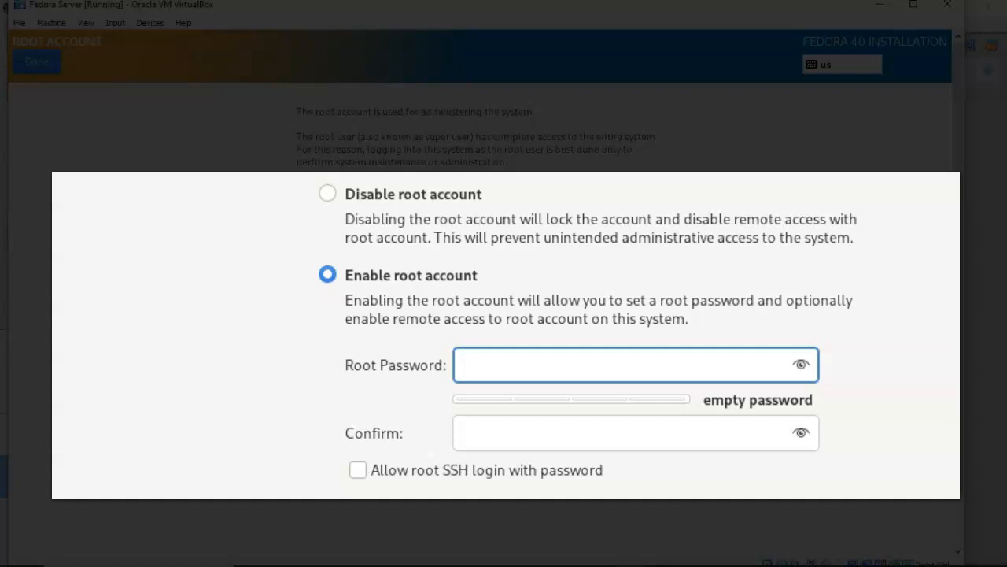
text(********)
key(Tab)
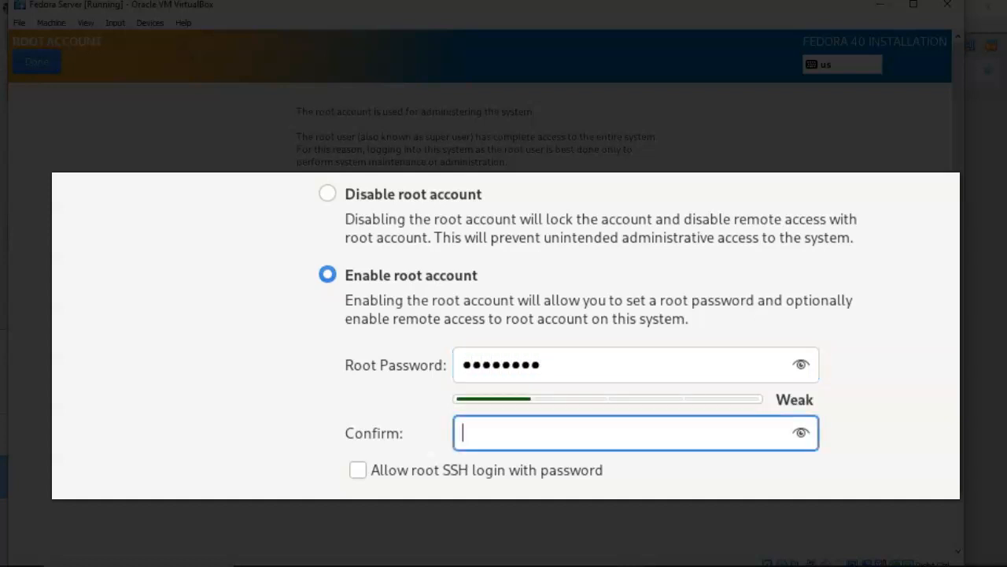
text(********)
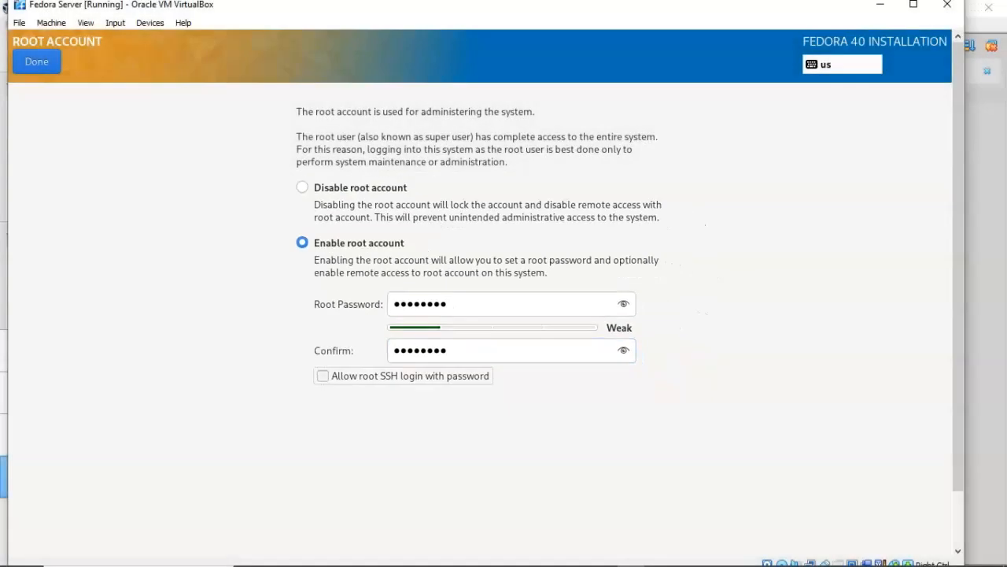
click(358, 470)
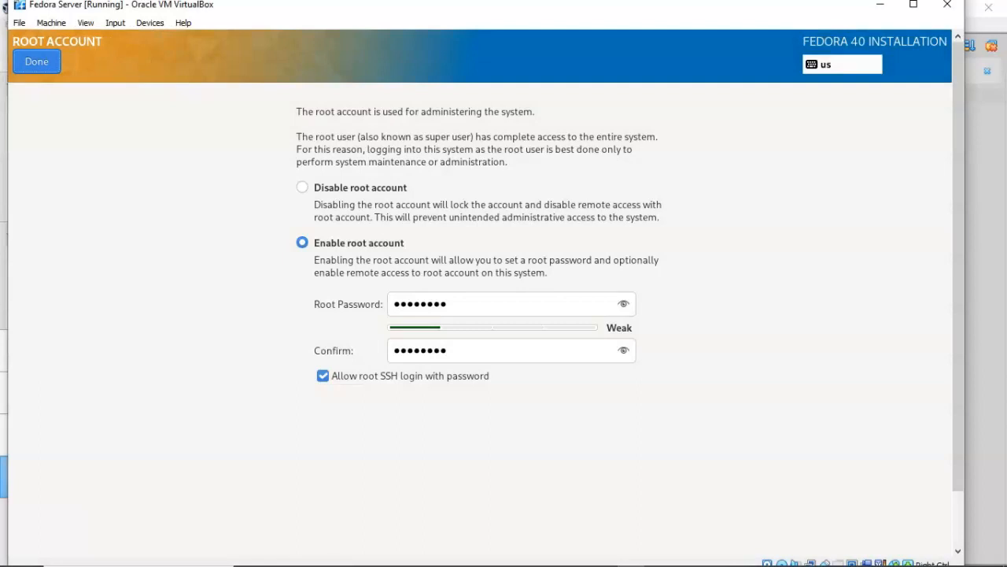
click(36, 62)
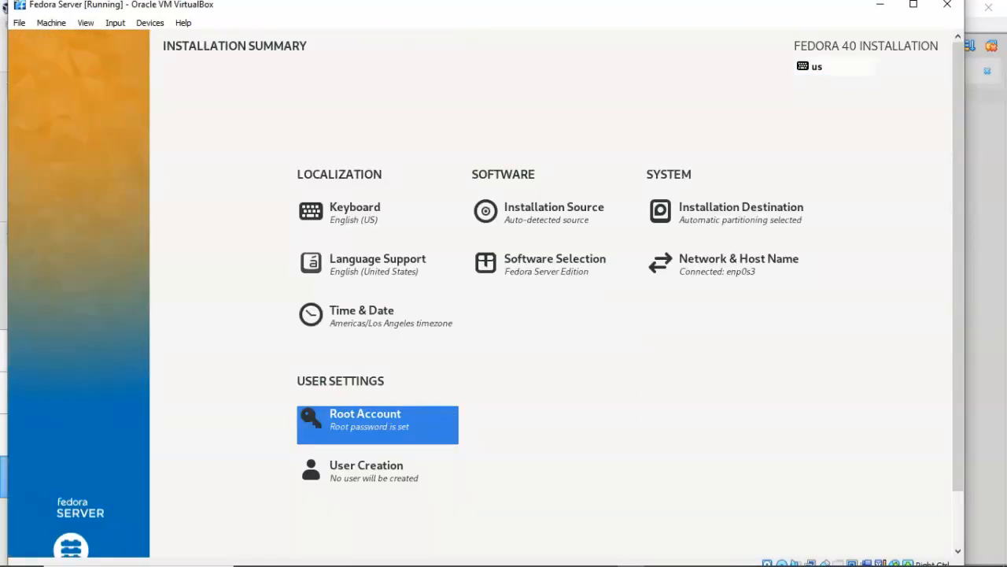
drag(959, 260, 959, 318)
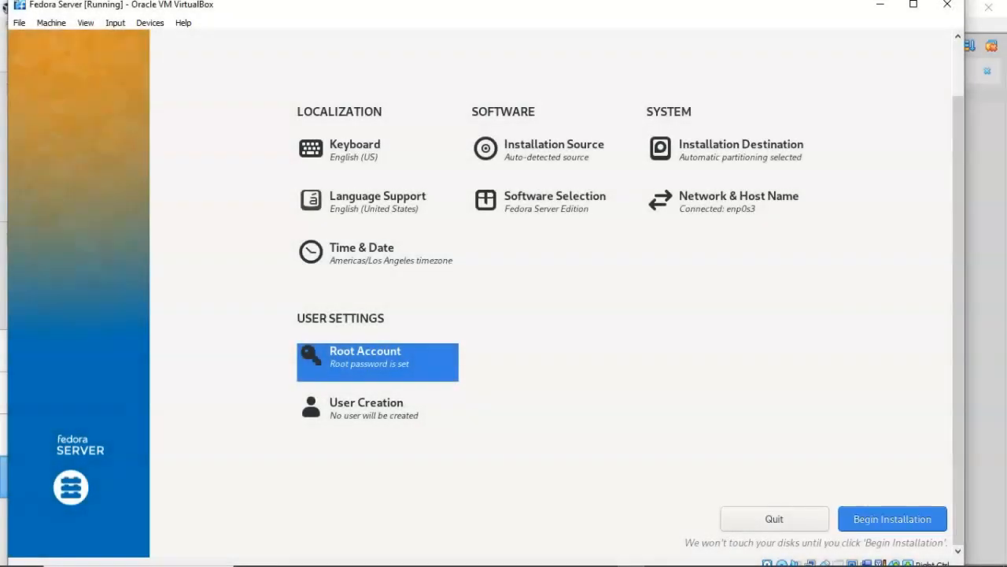
- Begin the Fedora Server 40 installation from the Installation Summary
click(892, 519)
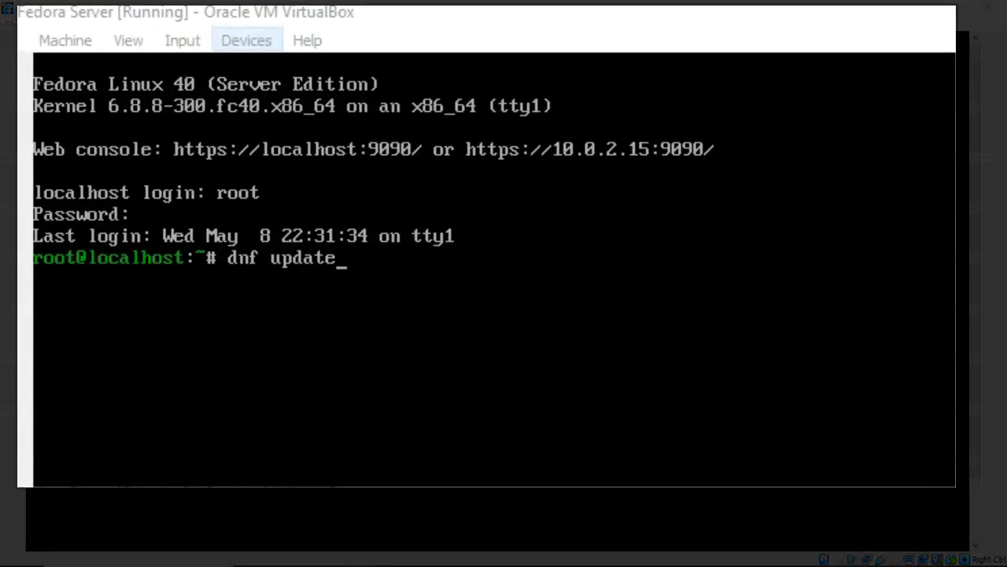
- Attach the VM's network adapter to NAT Network 'NatNetwork' through Devices > Network settings
click(245, 40)
mouse_move(285, 130)
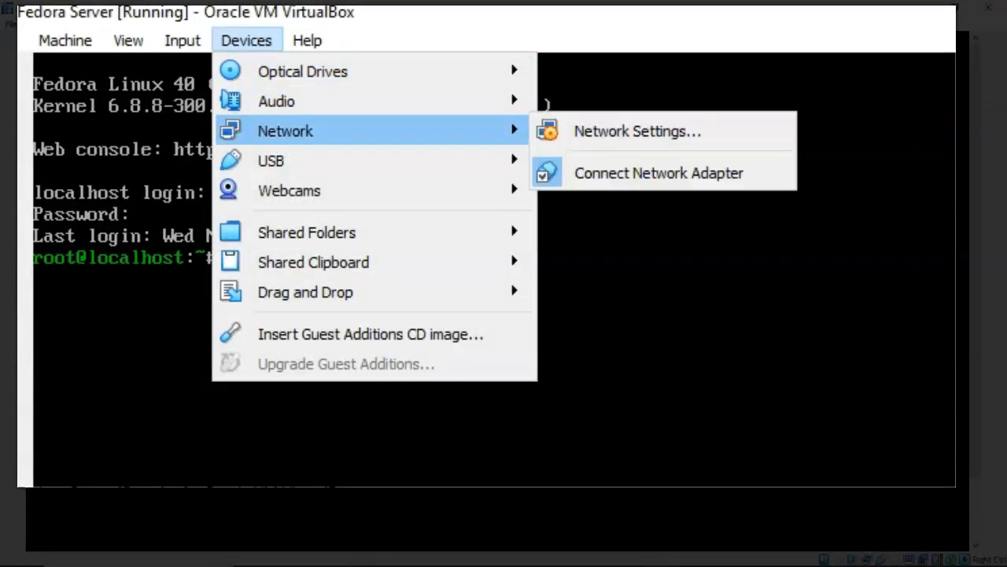
click(637, 130)
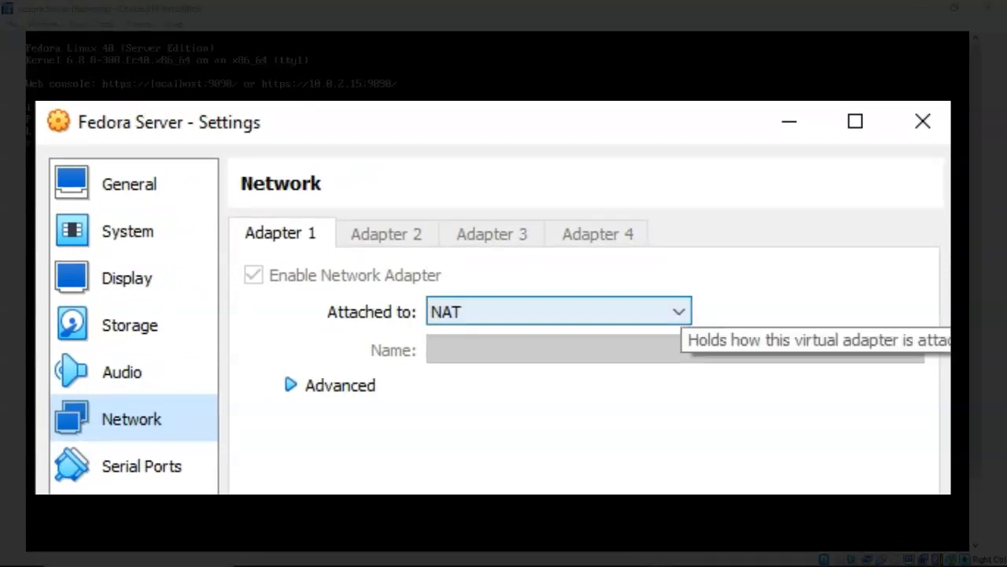
click(679, 312)
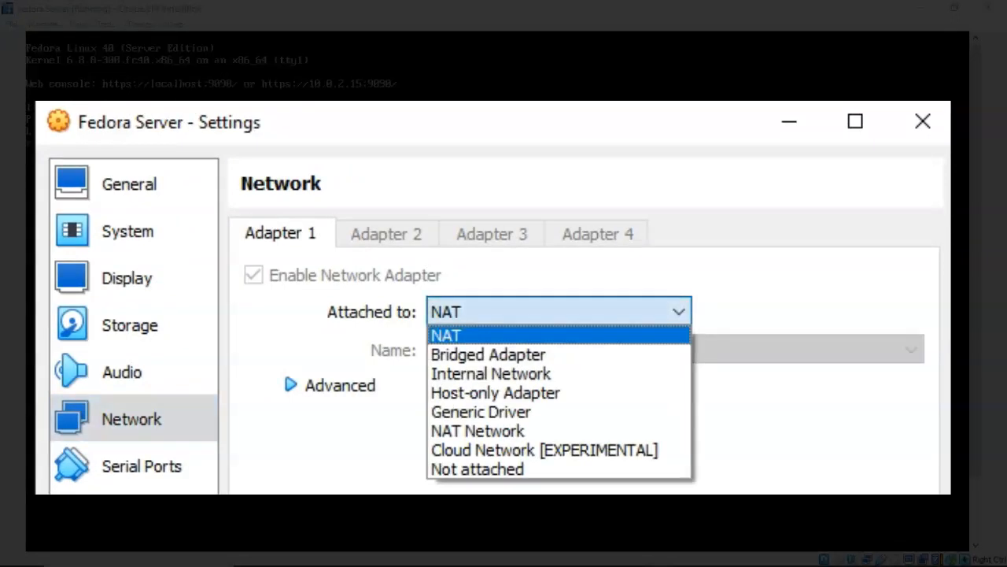
key(Return)
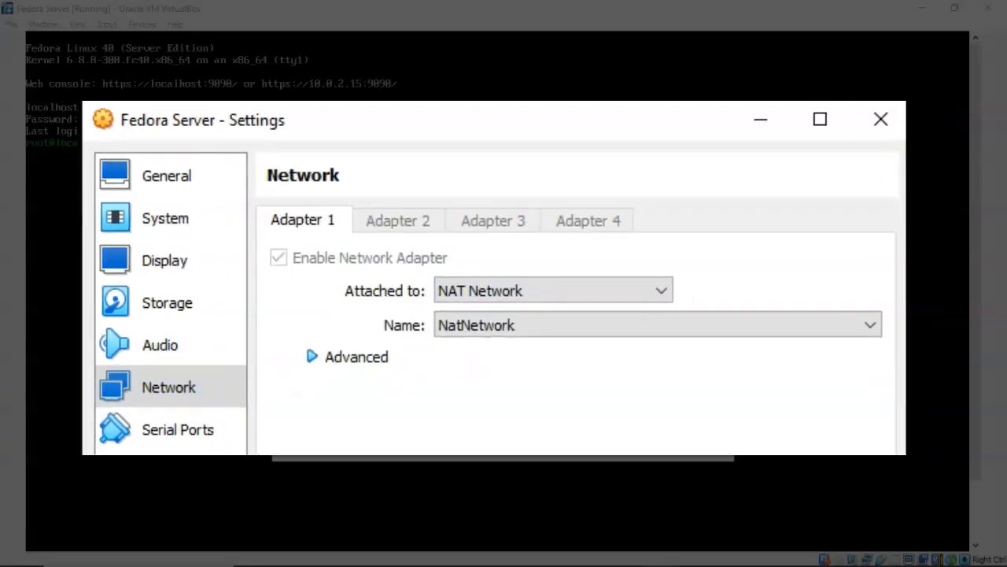
key(Return)
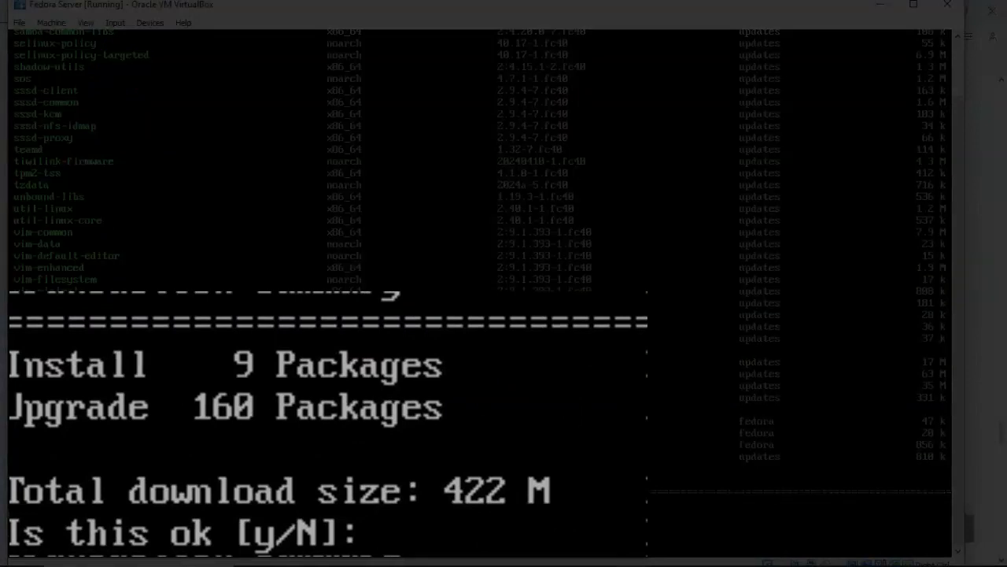
- Answer y to install the dnf package updates, then reboot the VM
text(y)
key(Return)
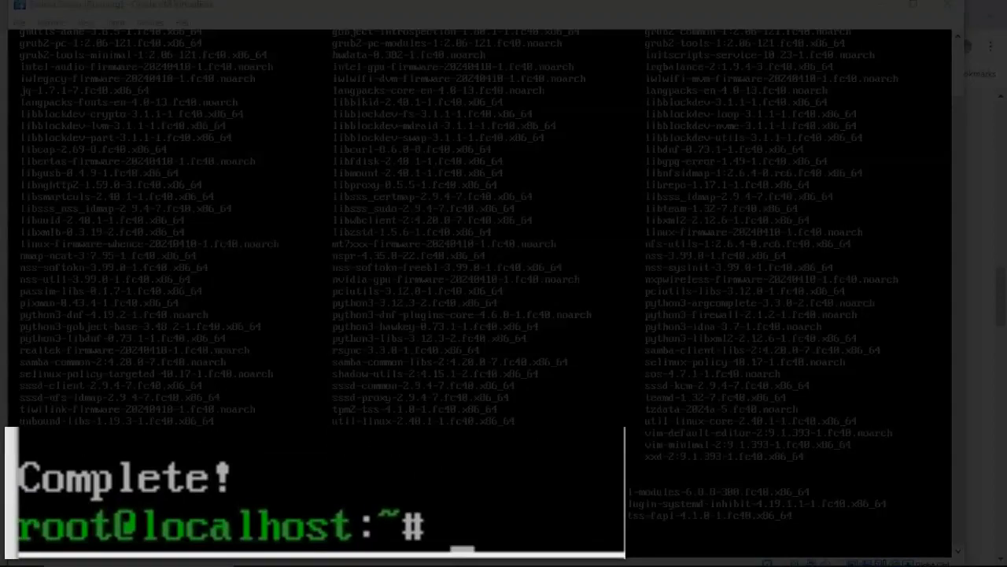
text(reboot)
key(Return)
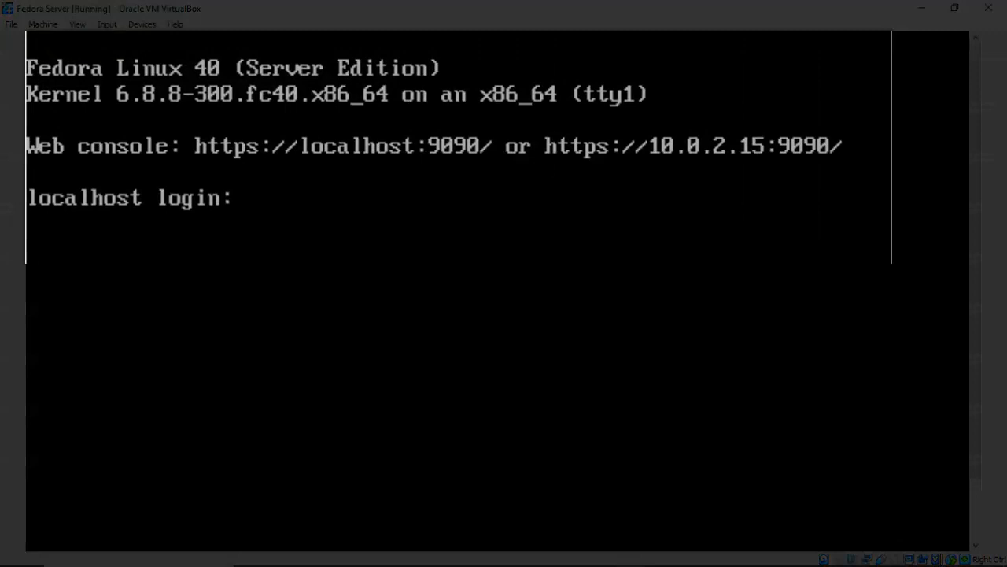
- Log in at the Fedora console as root with the root password
text(root)
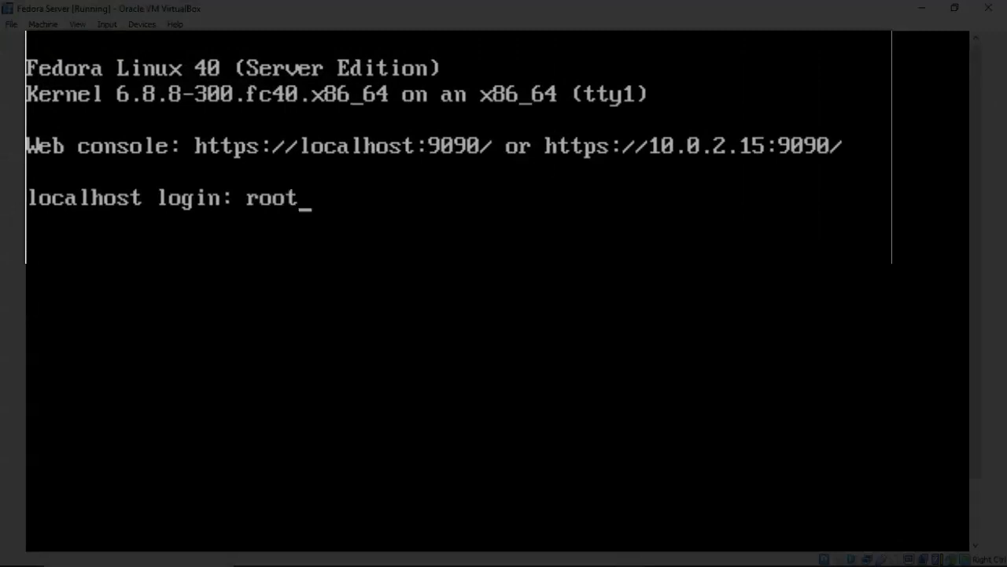
key(Return)
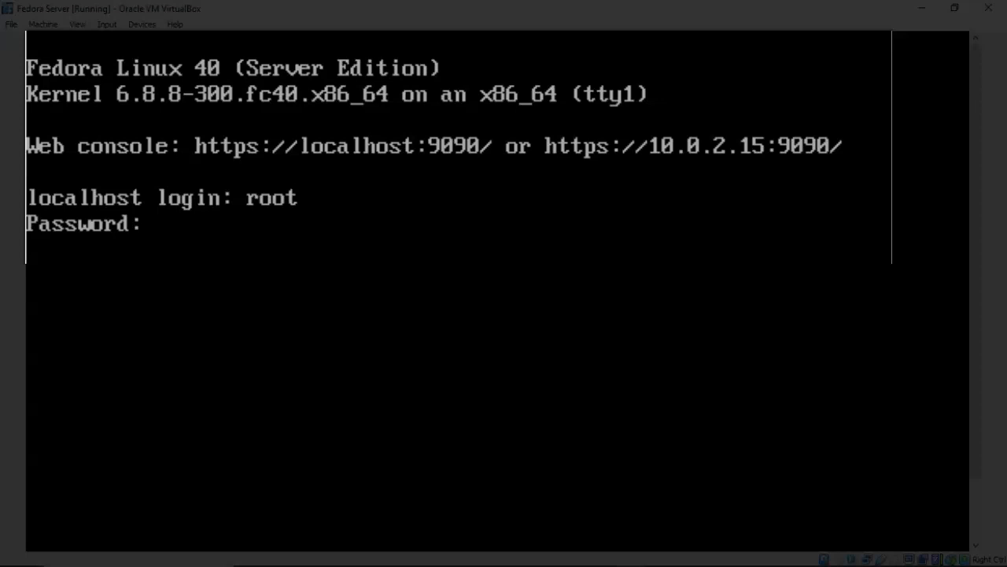
key(Return)
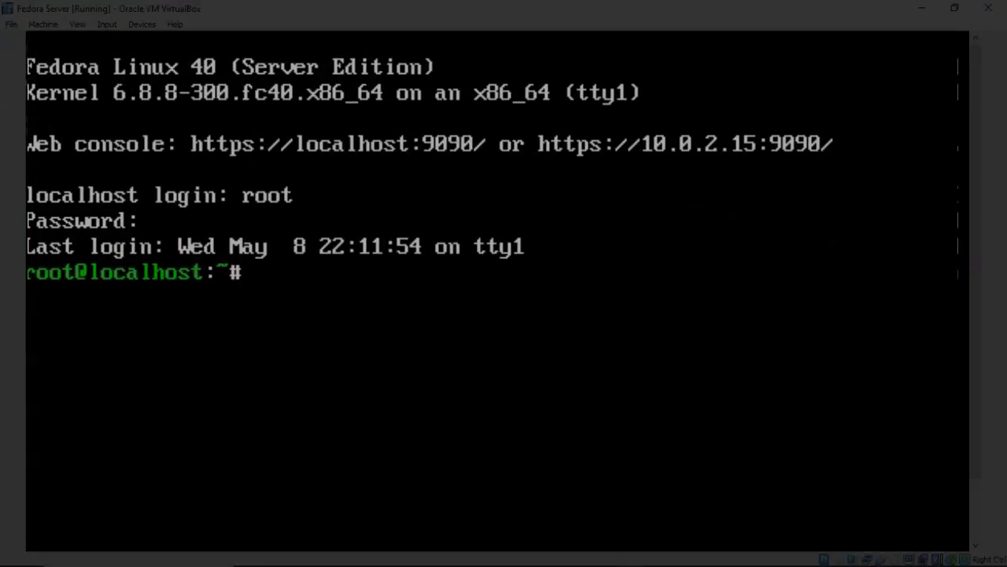
- Run 'shutdown' at the root prompt to schedule the system shutdown
text(shutdown)
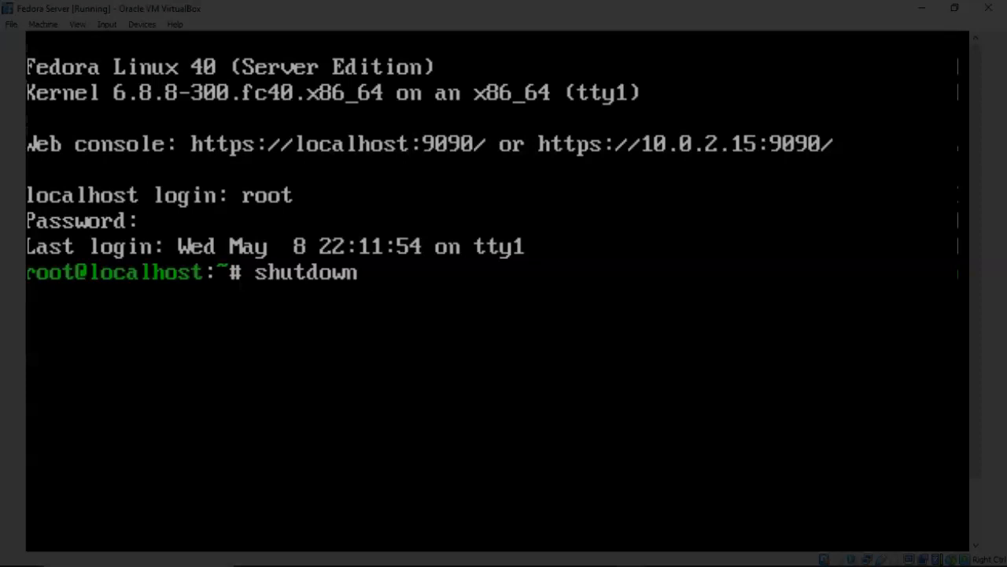
key(Return)
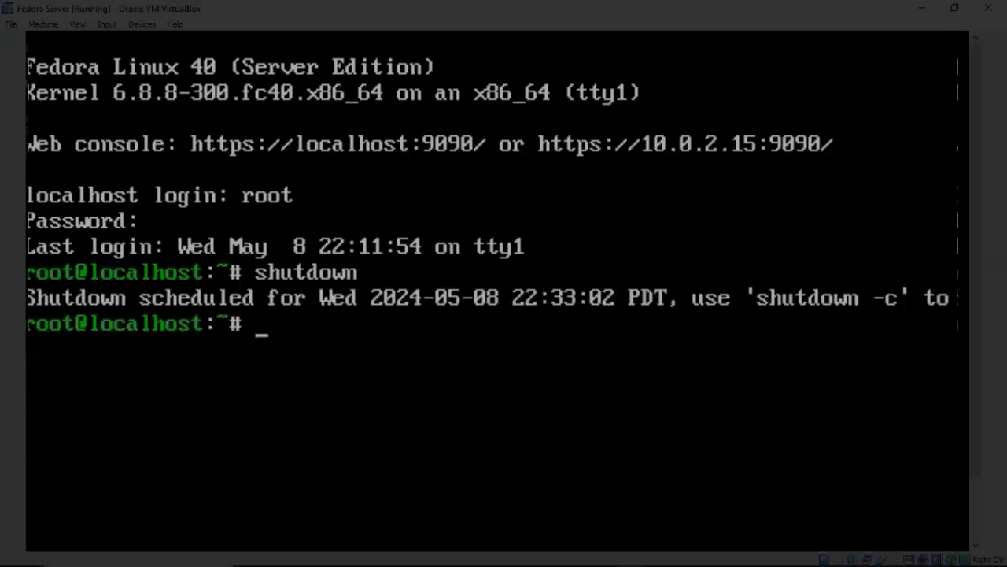